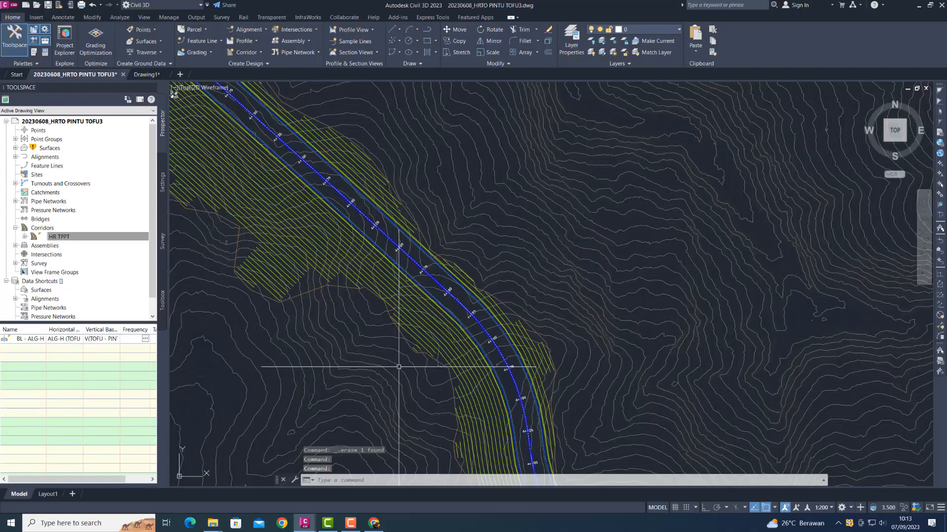
mouse_move(391, 376)
middle_down()
mouse_move(275, 291)
mouse_move(384, 266)
mouse_move(434, 283)
middle_up()
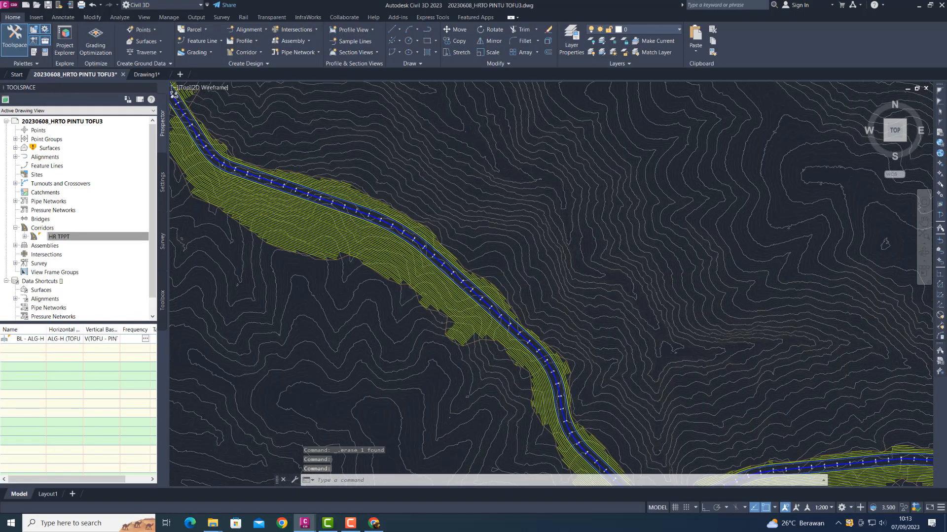
scroll(433, 283, down, 5)
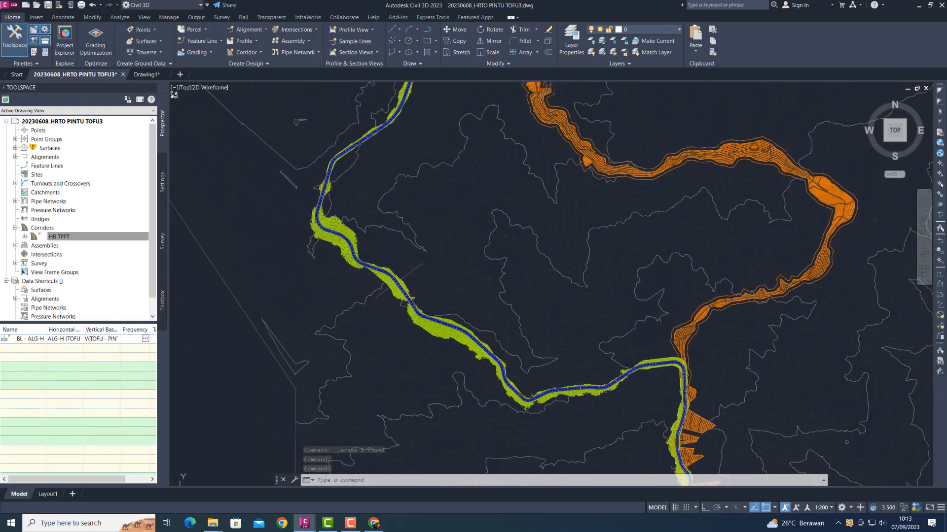
scroll(576, 169, up, 3)
scroll(548, 221, down, 5)
scroll(433, 261, up, 8)
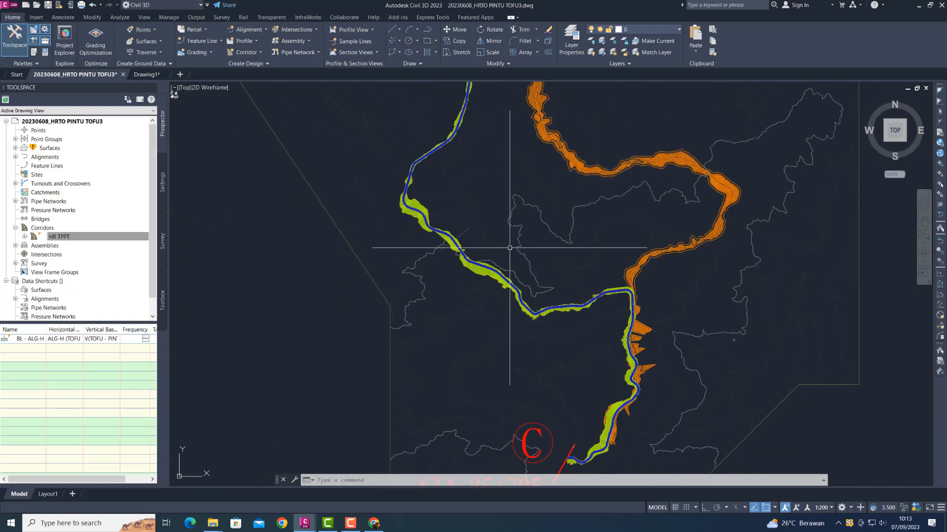
scroll(434, 262, up, 2)
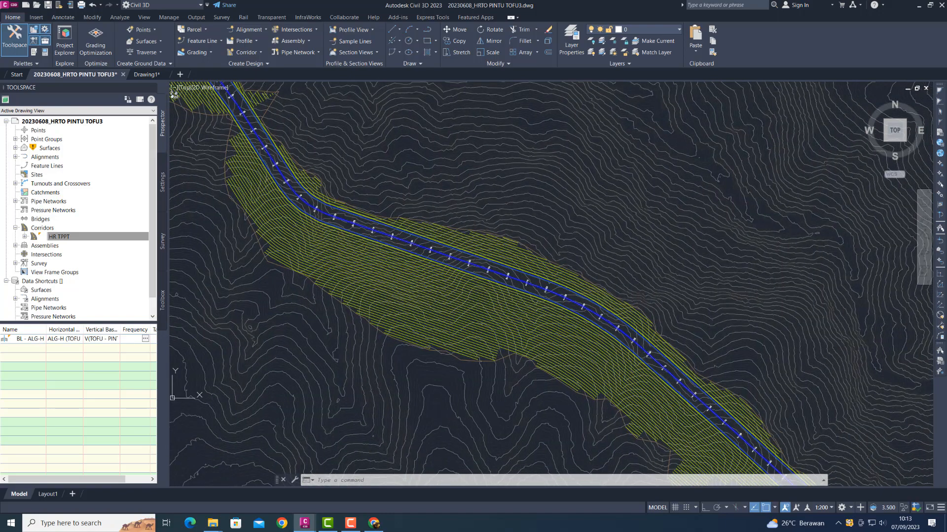
- Open the properties of the HR TPPT corridor and add a corridor surface named HR TPPT - DATUM
key(Escape)
click(63, 245)
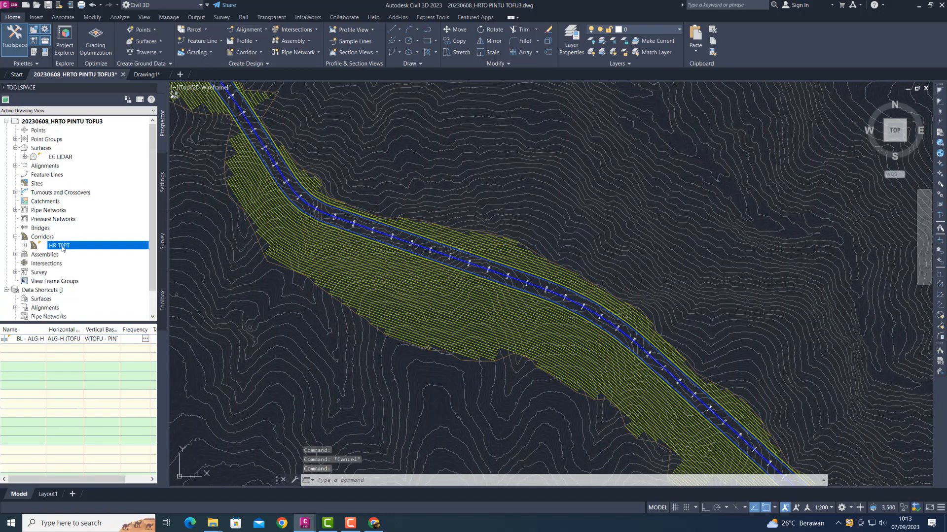
right_click(64, 249)
click(74, 252)
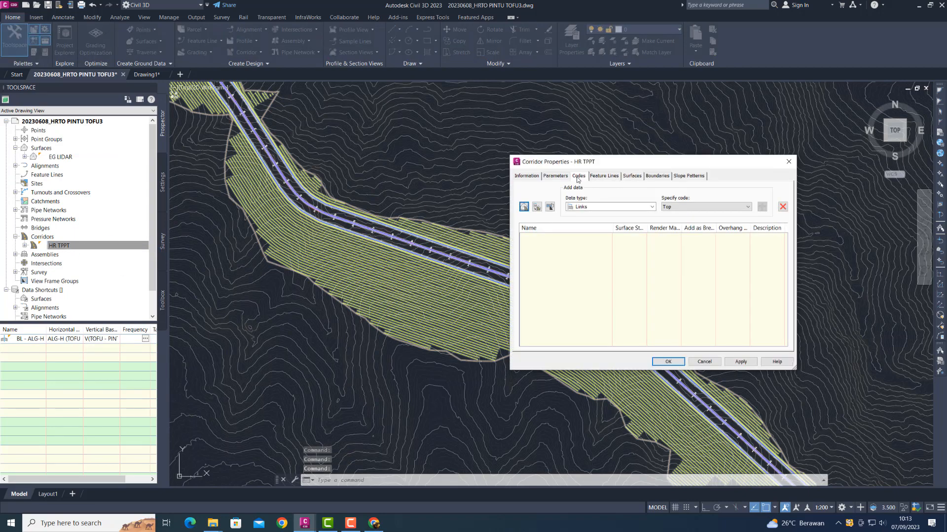
click(556, 176)
click(528, 176)
click(630, 177)
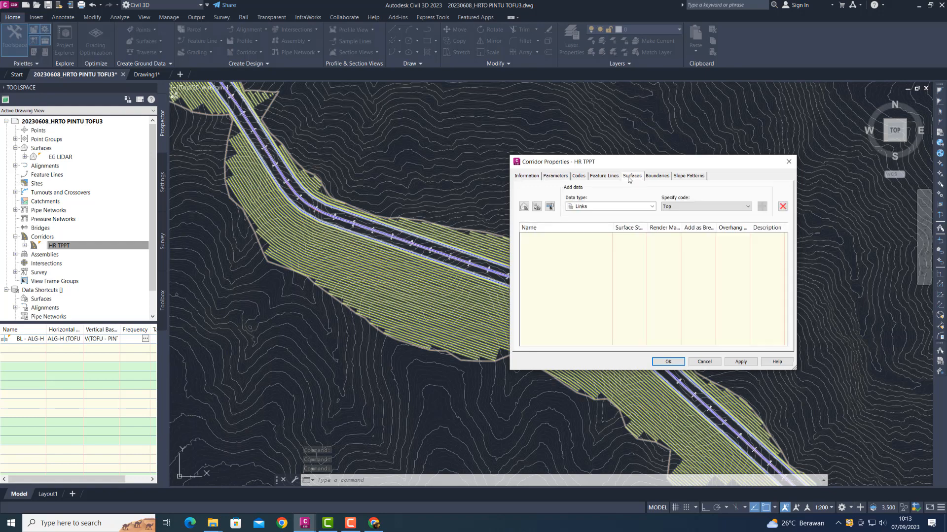
click(524, 207)
double_click(598, 238)
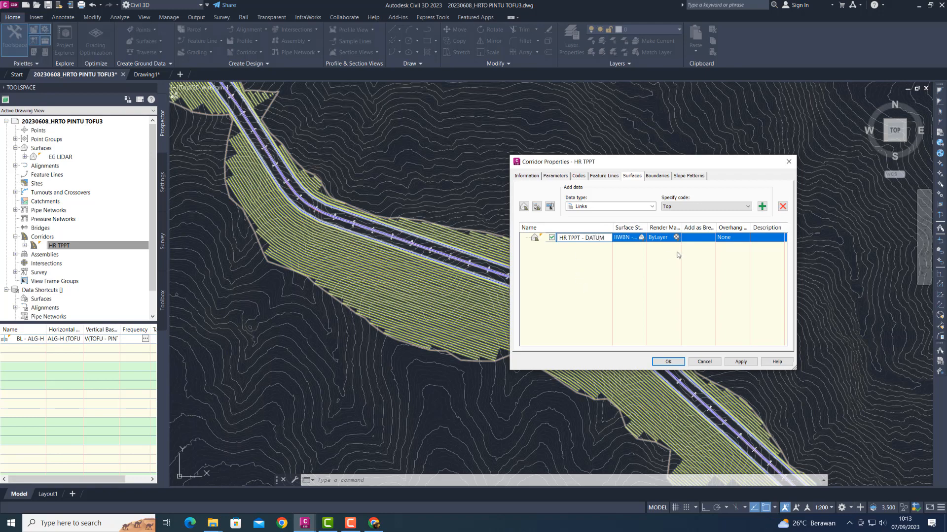
- Assign the Border Only style to the HR TPPT - DATUM surface, reviewing the style's display settings
click(640, 238)
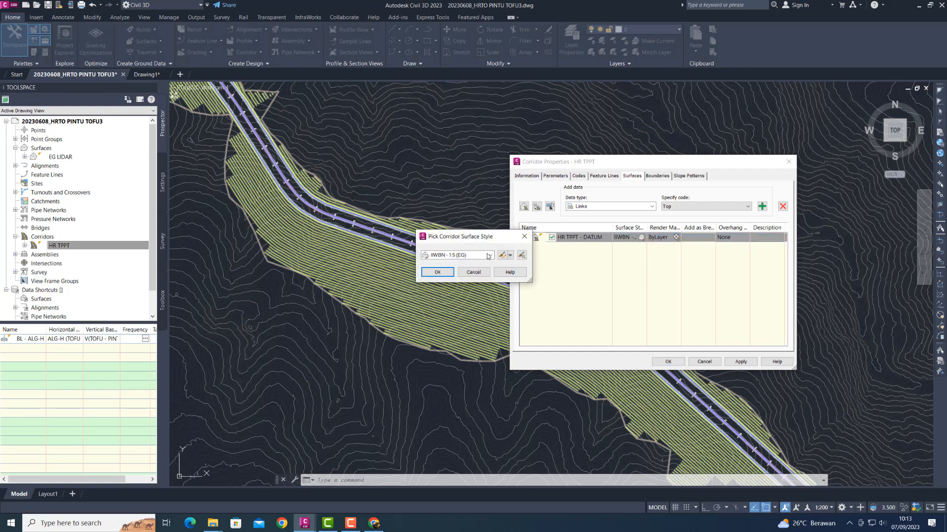
click(487, 256)
click(453, 271)
click(503, 255)
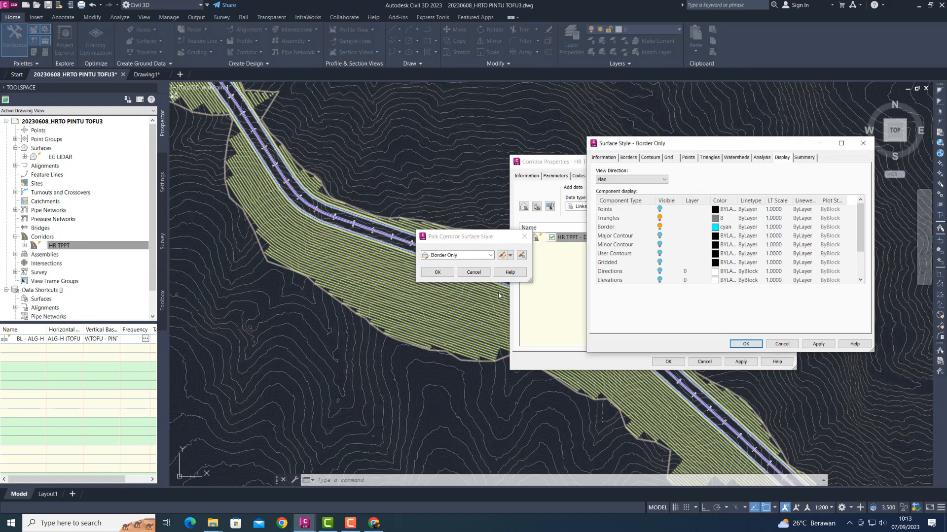
click(742, 344)
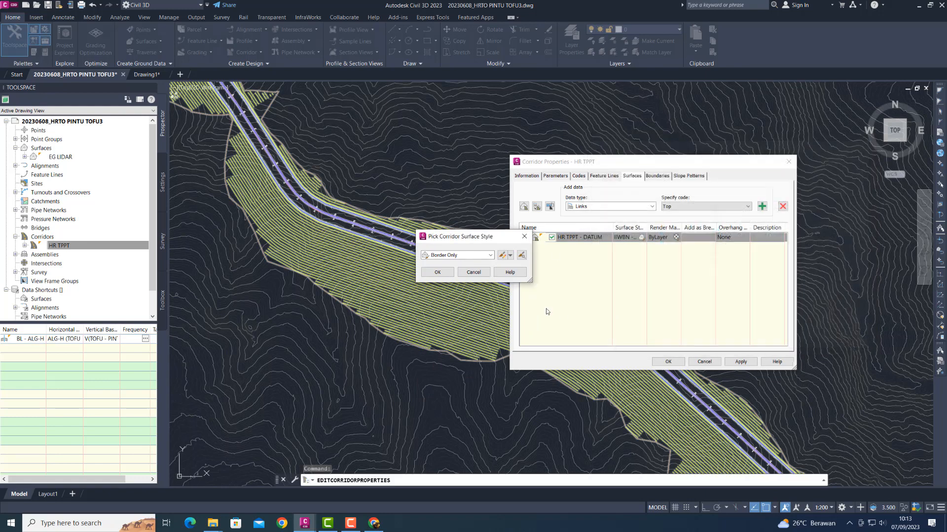
click(435, 273)
- Add the Datum link code to the HR TPPT - DATUM surface and open its overhang correction choices
click(681, 206)
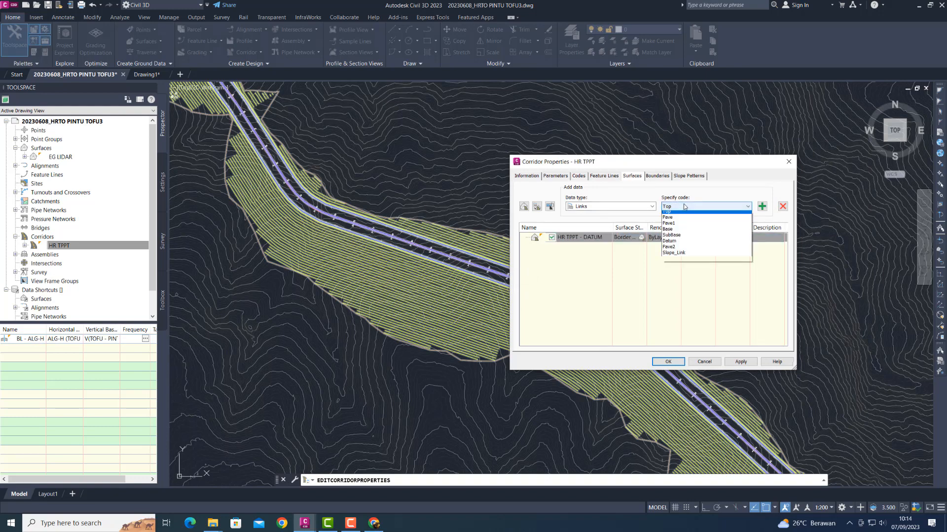
click(685, 245)
click(763, 209)
click(740, 239)
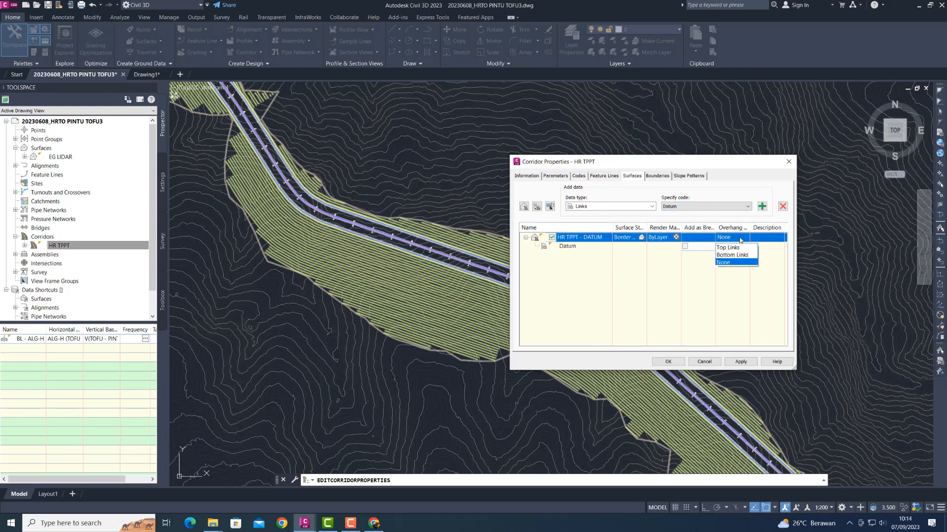
- Use the corridor extents as the outer boundary of the HR TPPT - DATUM surface and apply the corridor changes
click(657, 176)
right_click(552, 206)
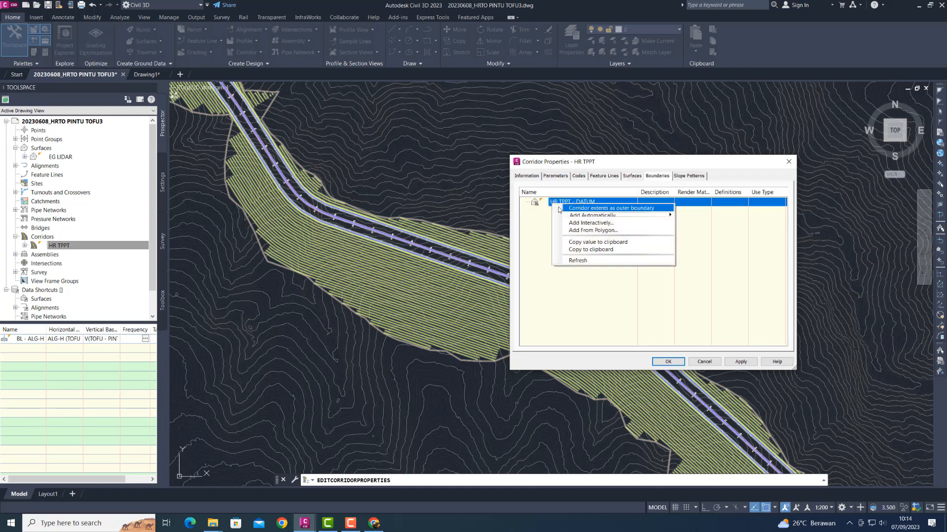
click(567, 208)
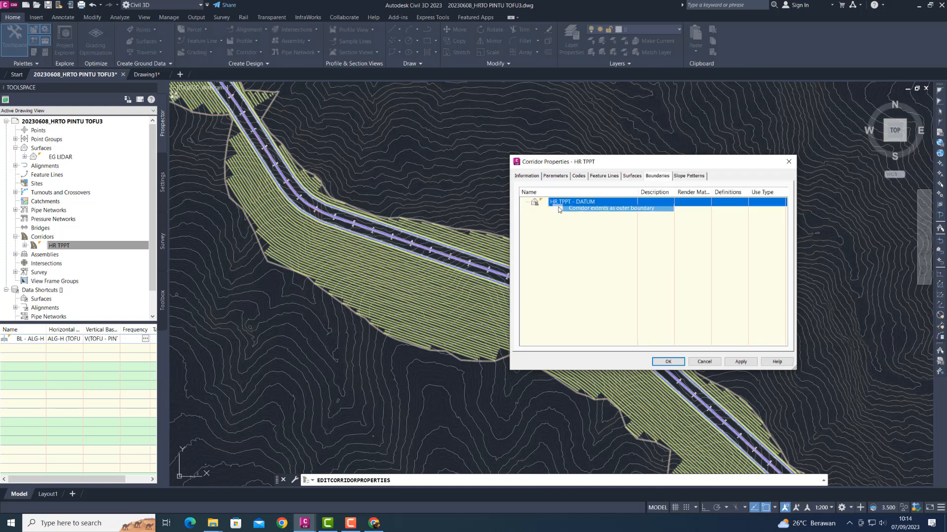
click(748, 362)
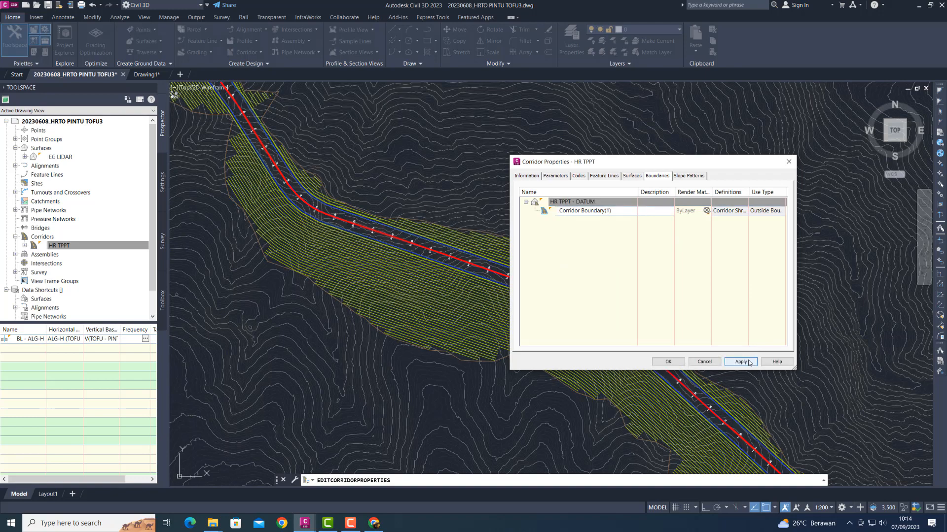
click(673, 365)
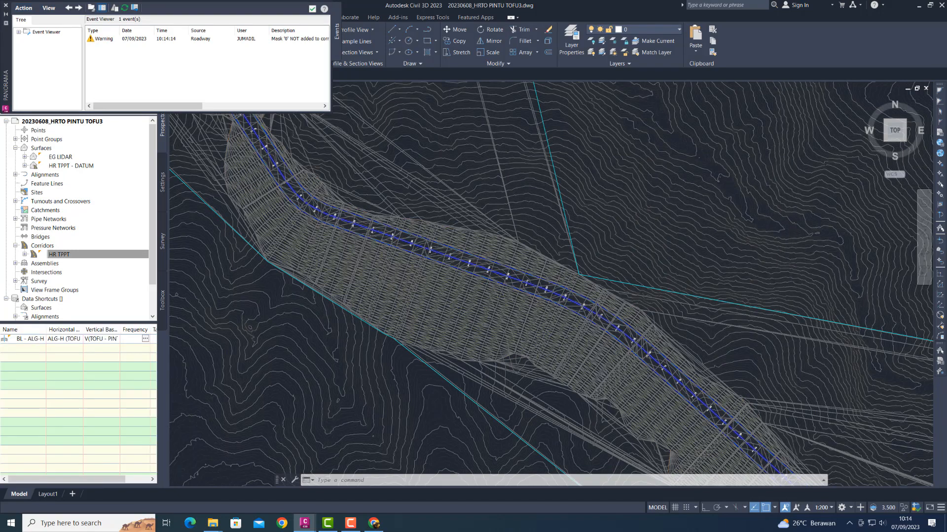
- Examine how the HR TPPT - DATUM surface triangulates along the whole corridor and dismiss the event viewer
scroll(433, 248, down, 3)
scroll(444, 248, down, 2)
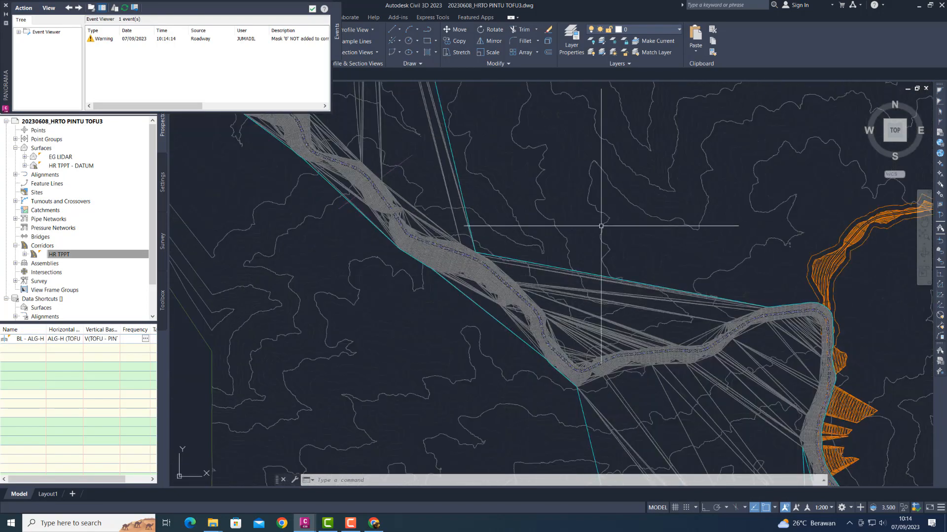
mouse_move(612, 379)
middle_down()
mouse_move(567, 269)
mouse_move(601, 350)
middle_up()
scroll(572, 276, down, 4)
scroll(583, 386, up, 2)
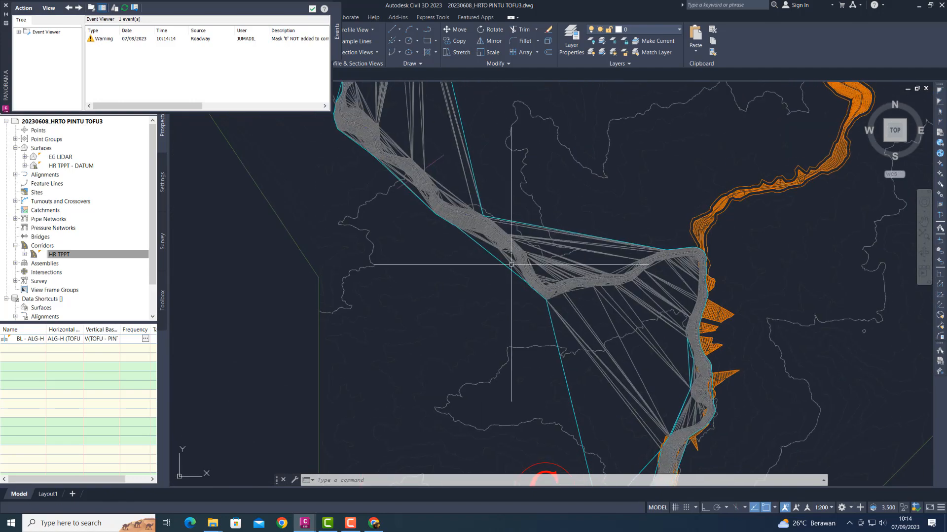
middle_drag(510, 261, 576, 387)
middle_drag(467, 216, 524, 369)
middle_drag(509, 223, 559, 360)
middle_drag(542, 226, 532, 362)
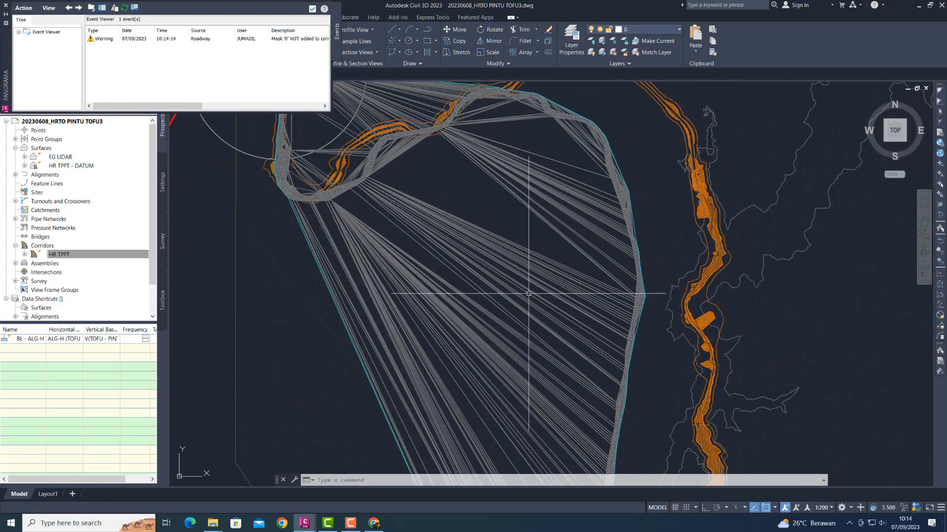
scroll(528, 294, down, 2)
middle_drag(501, 257, 509, 283)
click(311, 10)
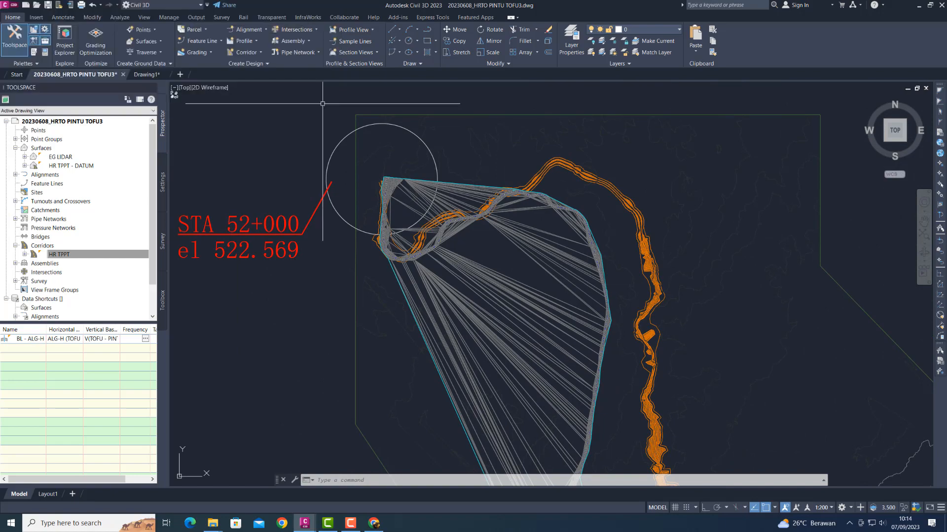
- Edit the Border Only style of the HR TPPT - DATUM surface to hide its triangles and border
scroll(320, 98, up, 3)
scroll(508, 254, up, 3)
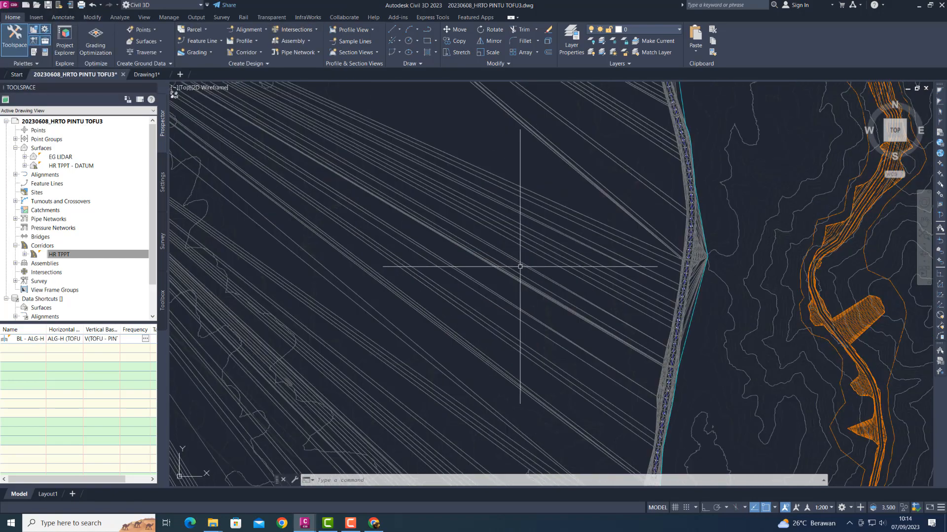
scroll(579, 258, up, 4)
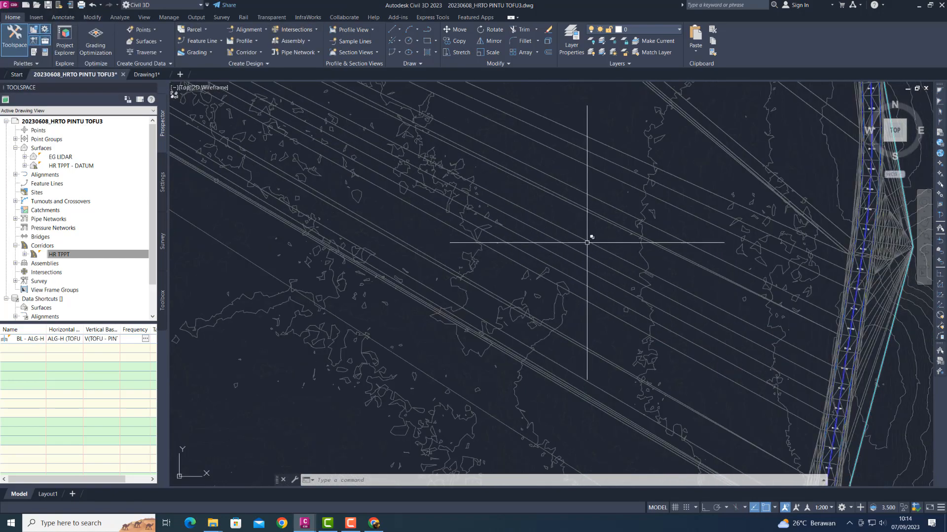
click(586, 242)
scroll(522, 233, down, 2)
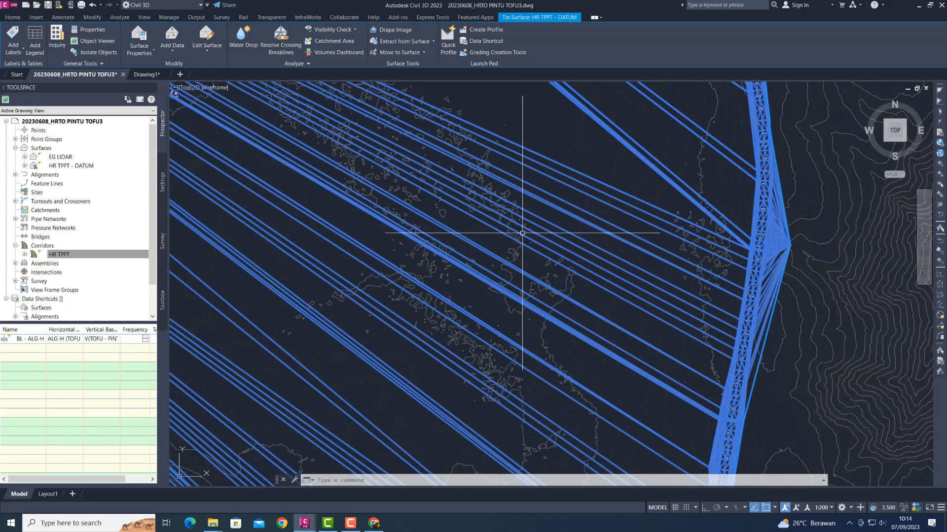
right_click(455, 211)
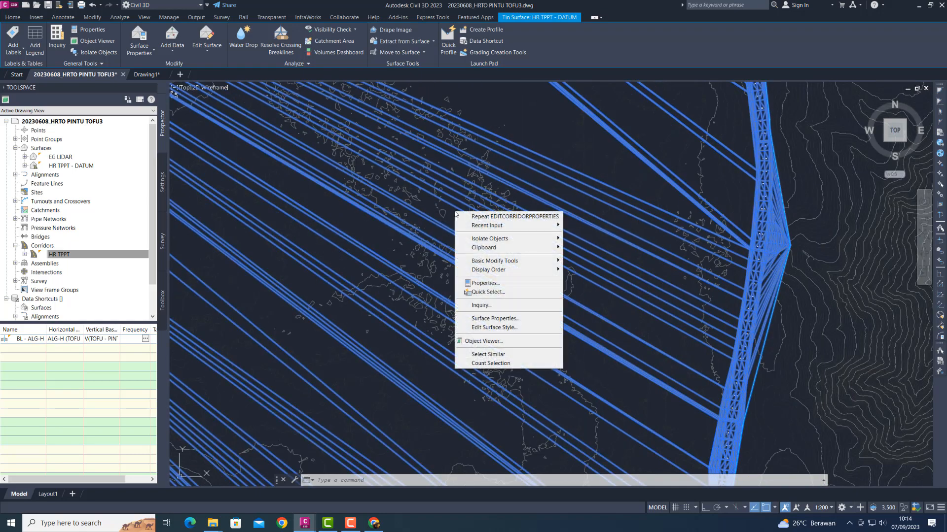
click(493, 328)
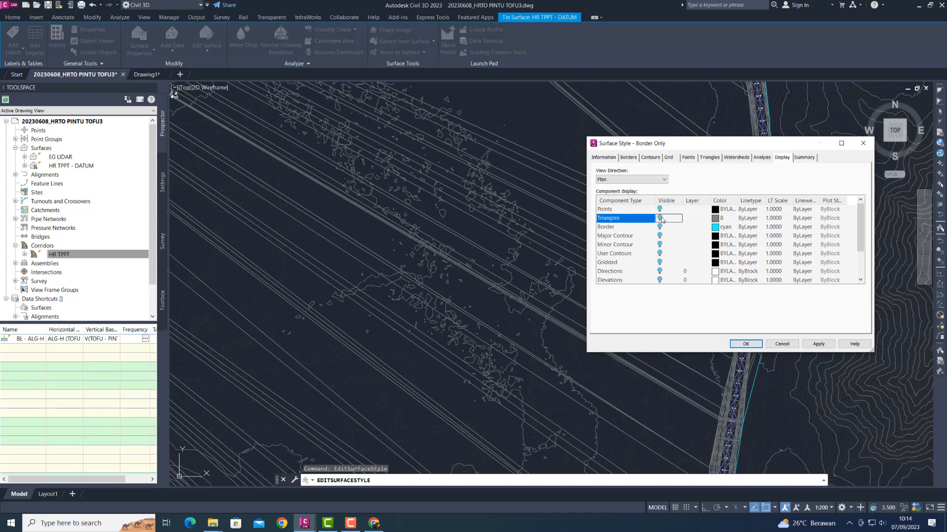
click(745, 344)
- Examine the corridor's daylight edges and slopes along its length with the surface hidden
scroll(422, 243, down, 3)
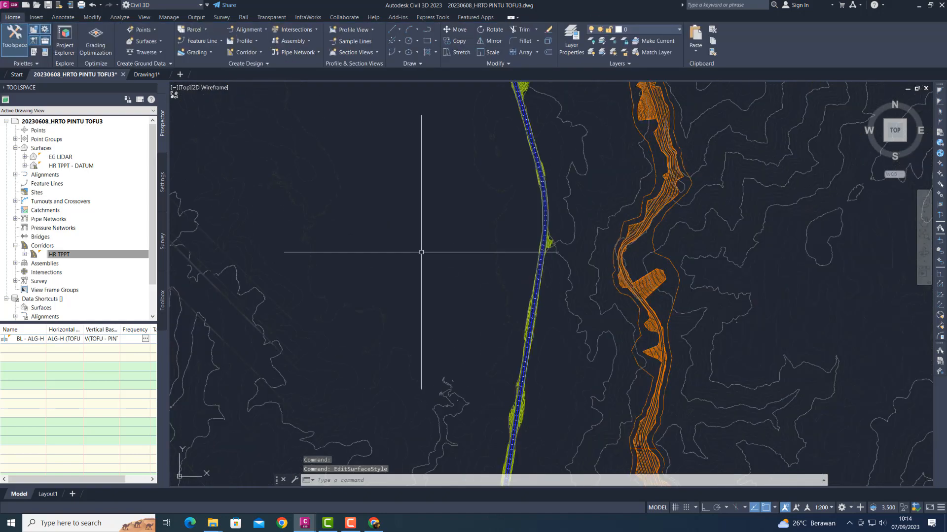
mouse_move(422, 250)
middle_down()
mouse_move(451, 268)
mouse_move(369, 291)
middle_up()
scroll(419, 287, up, 4)
middle_drag(451, 297, 449, 170)
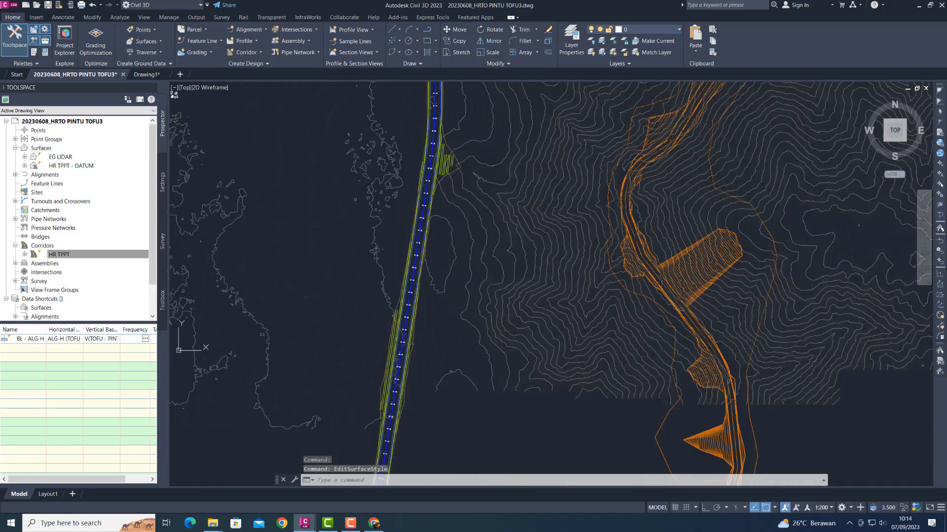
scroll(436, 370, down, 2)
middle_drag(435, 370, 479, 150)
middle_drag(406, 405, 440, 210)
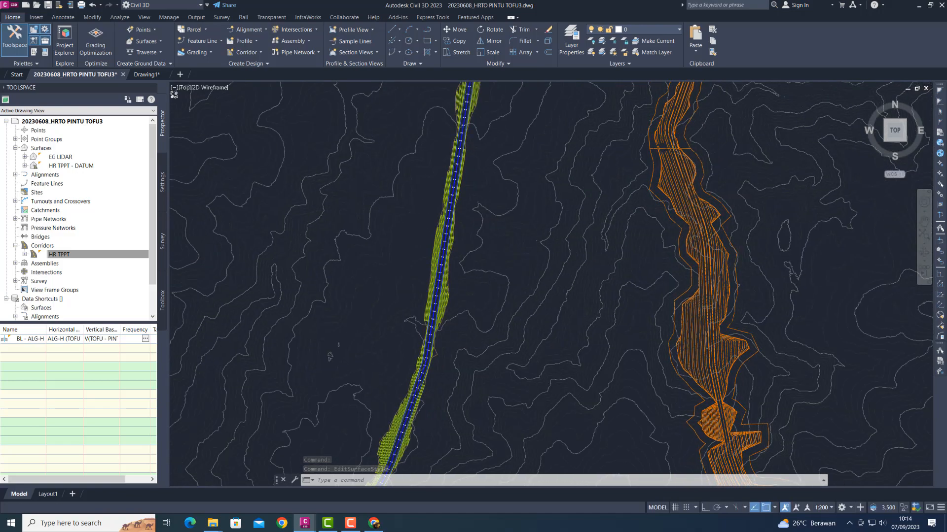
- Create polylines from the HR TPPT corridor's daylight feature lines on both sides near station 8+250
scroll(442, 268, up, 3)
scroll(474, 283, up, 3)
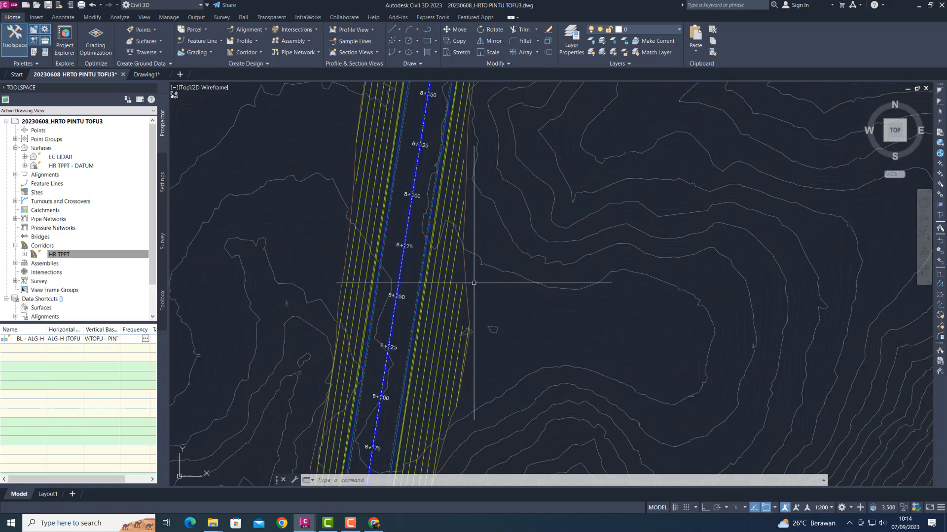
scroll(471, 308, up, 2)
click(481, 236)
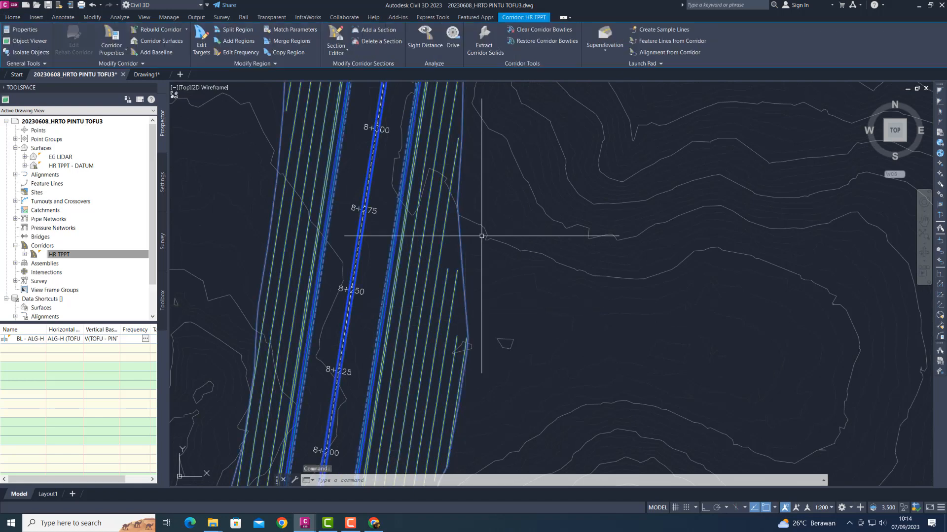
click(639, 64)
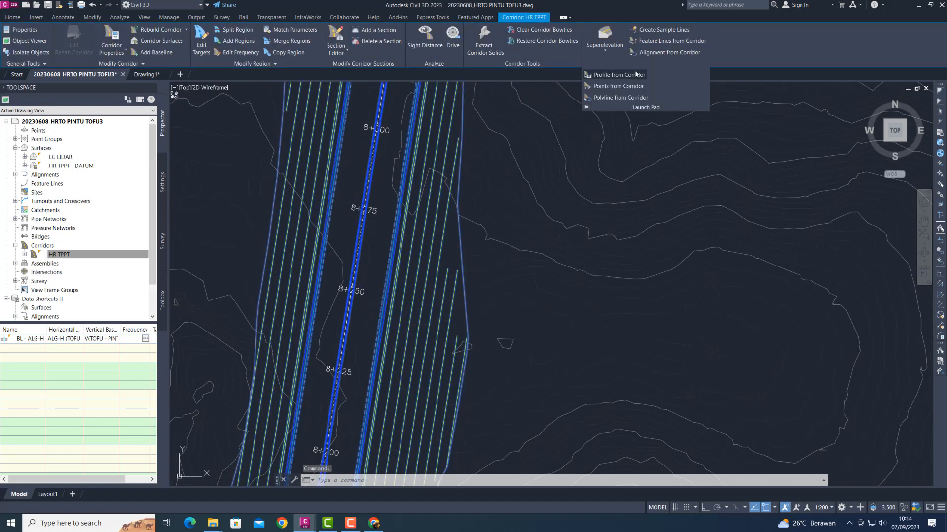
click(620, 97)
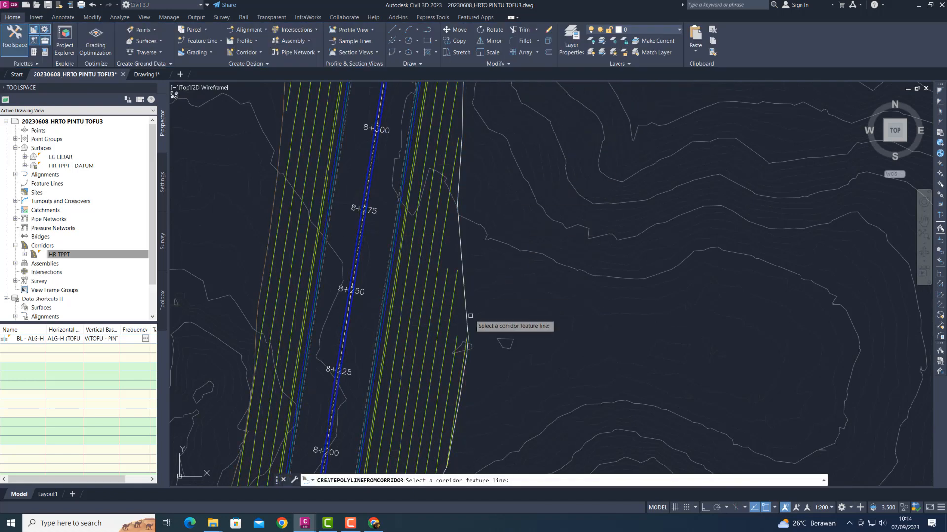
scroll(471, 318, up, 3)
scroll(470, 318, down, 3)
scroll(268, 281, up, 2)
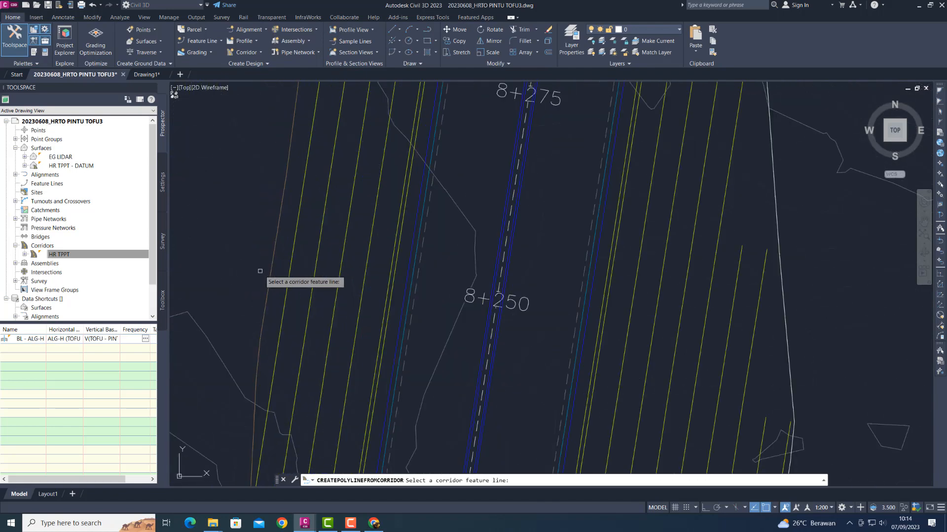
click(270, 271)
click(268, 275)
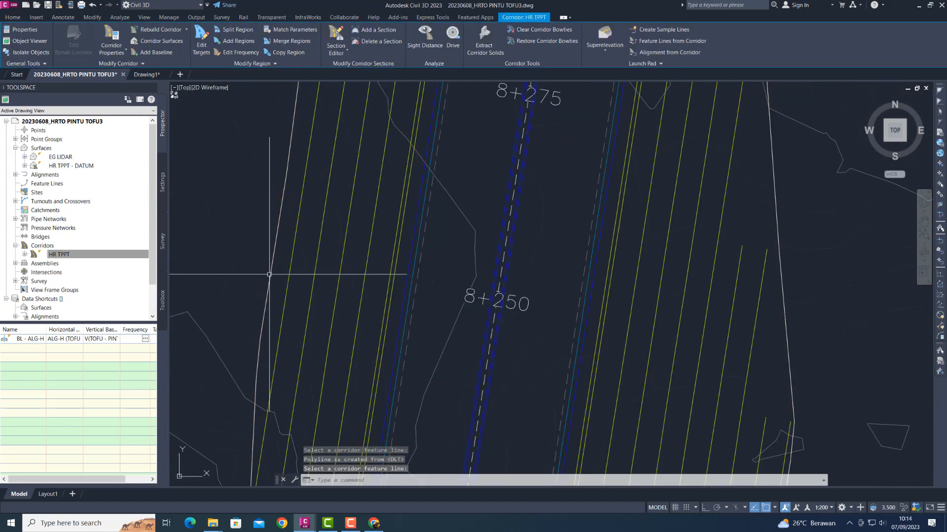
- Select both daylight polylines and trace them along the HR TPPT corridor to its northern end
scroll(268, 274, down, 2)
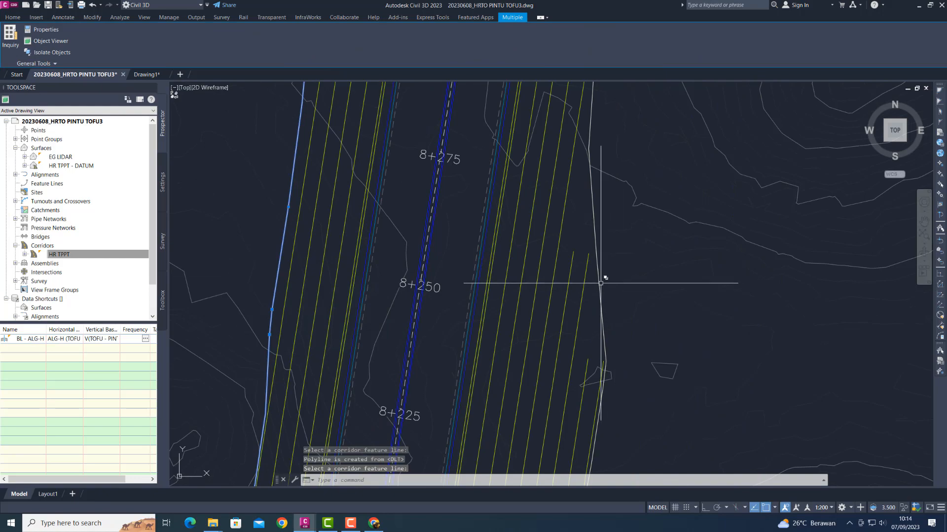
click(600, 284)
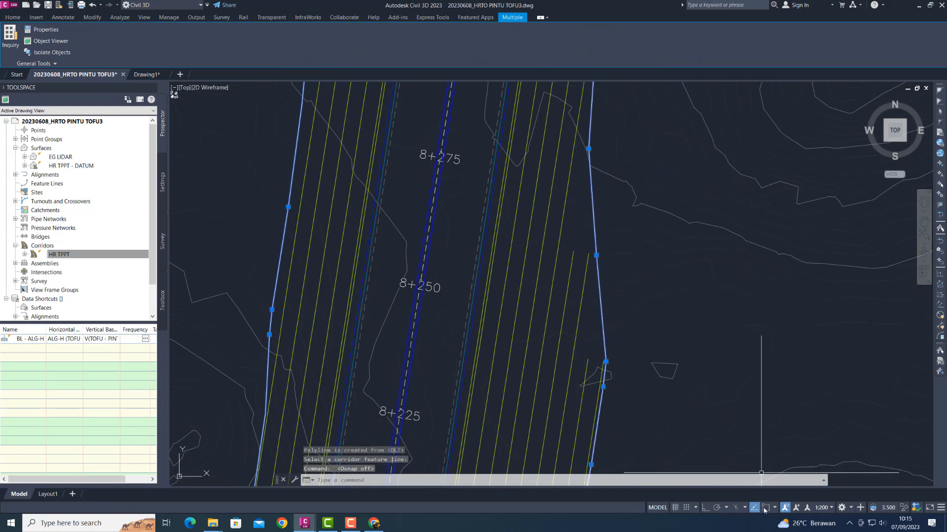
scroll(518, 295, down, 10)
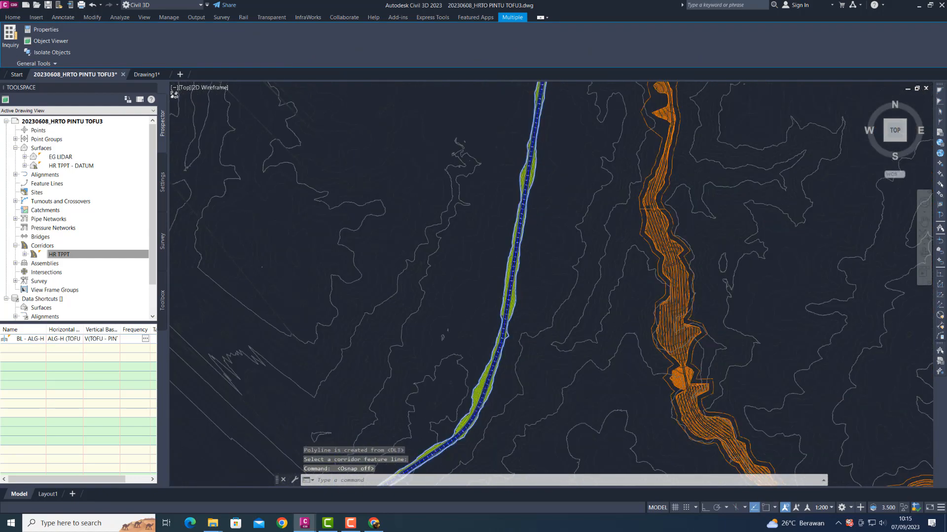
scroll(522, 298, down, 3)
mouse_move(502, 152)
middle_down()
mouse_move(543, 295)
mouse_move(540, 330)
middle_up()
scroll(535, 321, down, 4)
scroll(369, 214, up, 5)
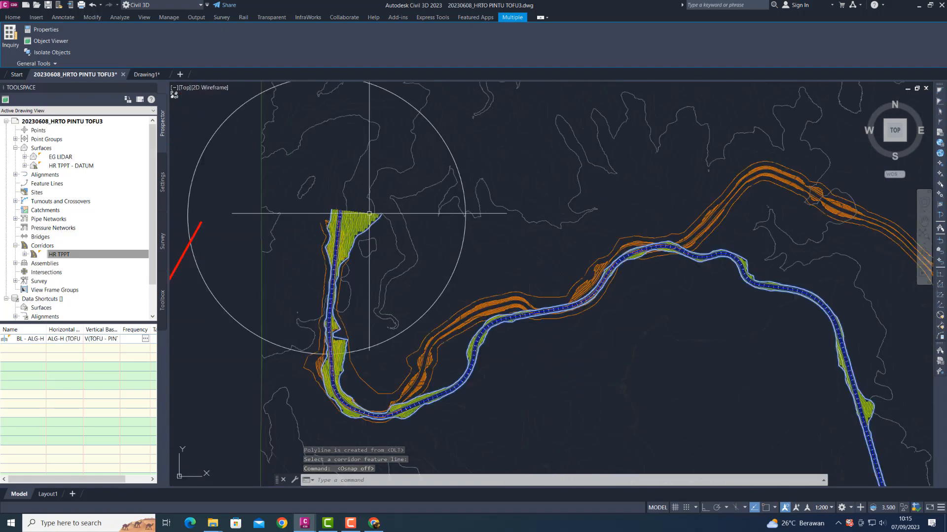
scroll(370, 213, up, 5)
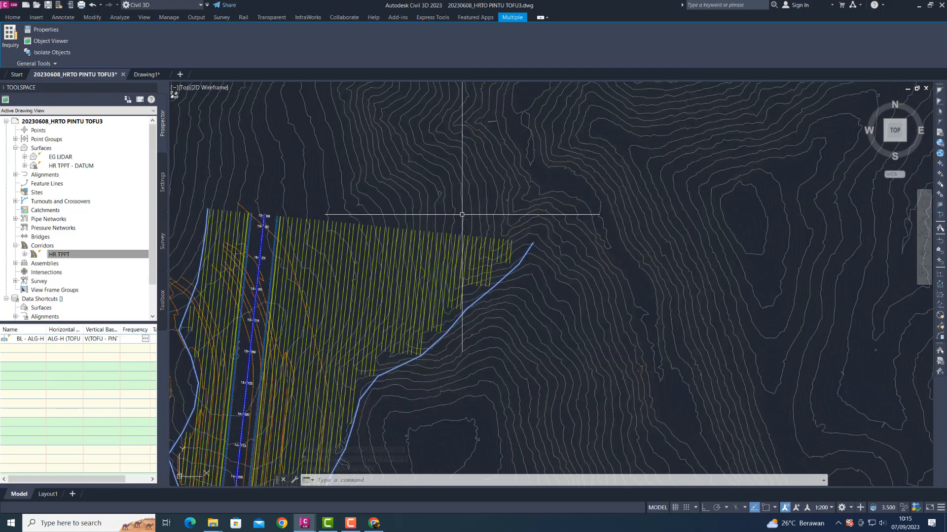
- Deselect the daylight polylines and hide the EG LIDAR surface from the drawing view
scroll(462, 214, down, 2)
key(F3)
key(Escape)
click(551, 211)
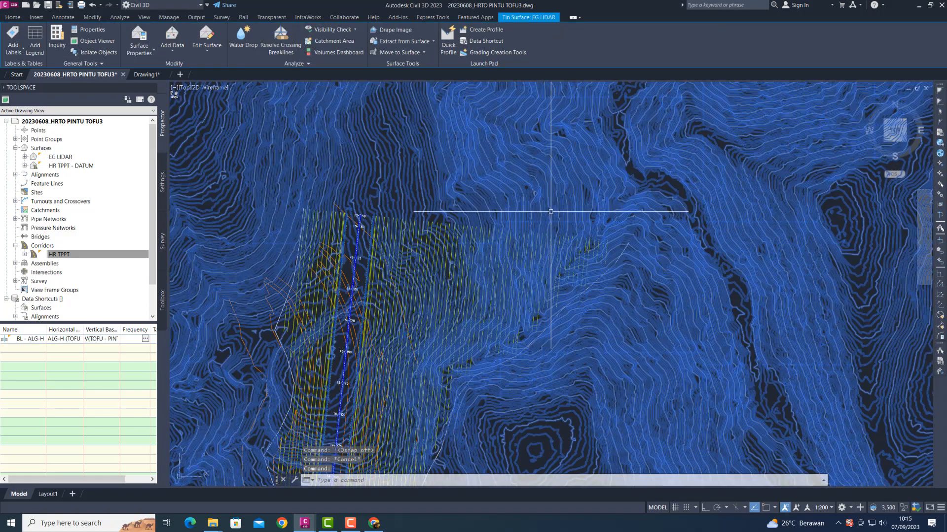
right_click(551, 211)
mouse_move(641, 240)
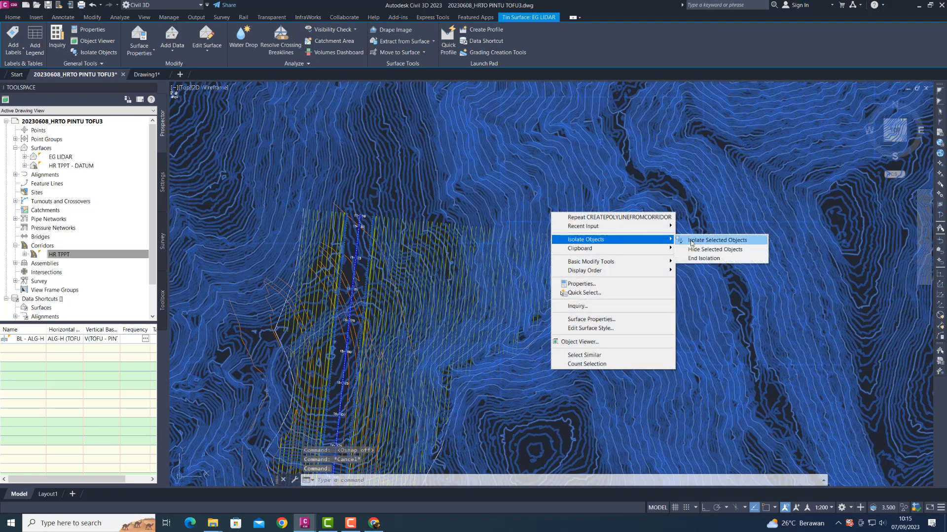
click(690, 240)
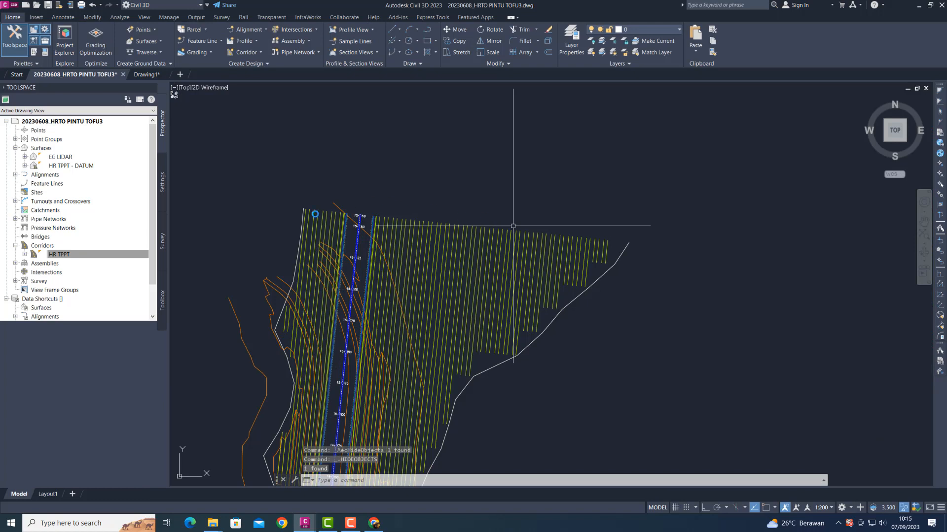
- Add a vertex to the eastern daylight polyline, extending it across the corridor end near station 15+159 to the western daylight polyline's end
click(628, 243)
mouse_move(628, 243)
click(655, 266)
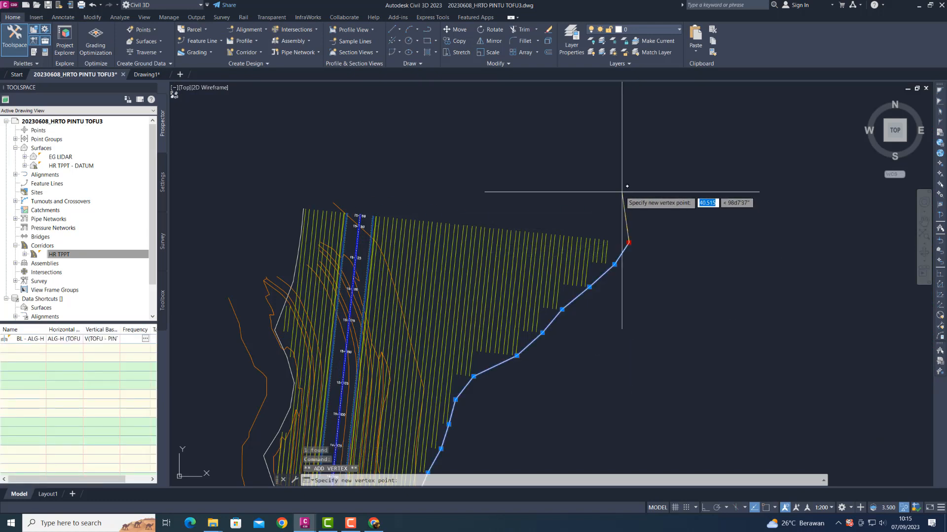
scroll(390, 157, up, 4)
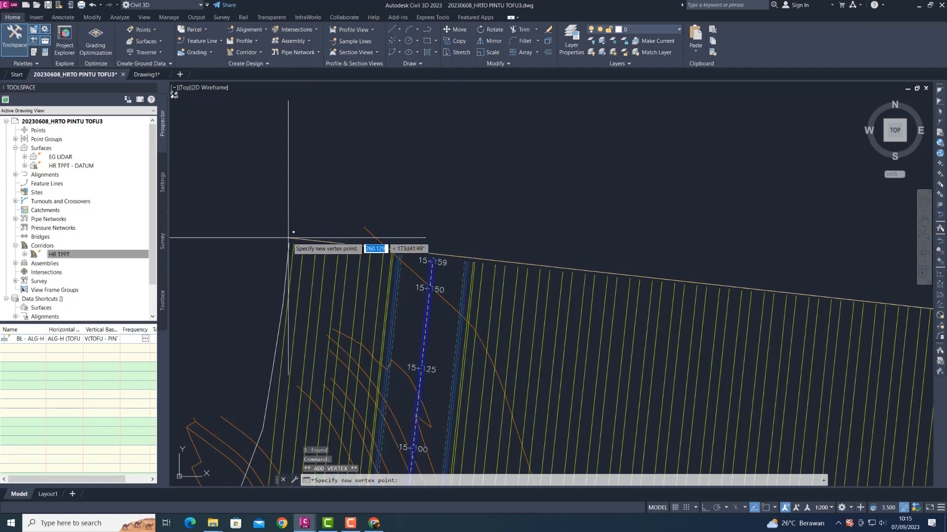
click(288, 241)
scroll(429, 138, down, 6)
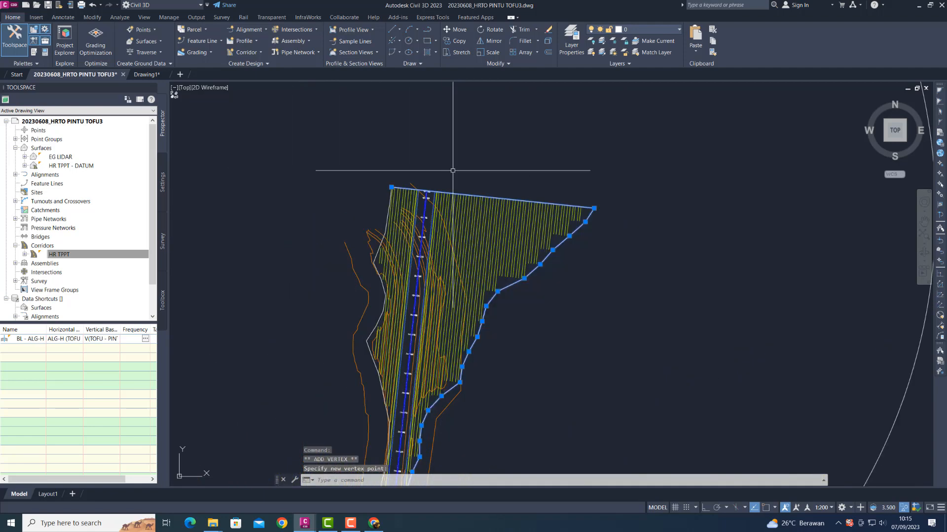
scroll(517, 208, down, 2)
mouse_move(624, 370)
middle_down()
mouse_move(560, 313)
mouse_move(529, 224)
middle_up()
scroll(526, 224, down, 4)
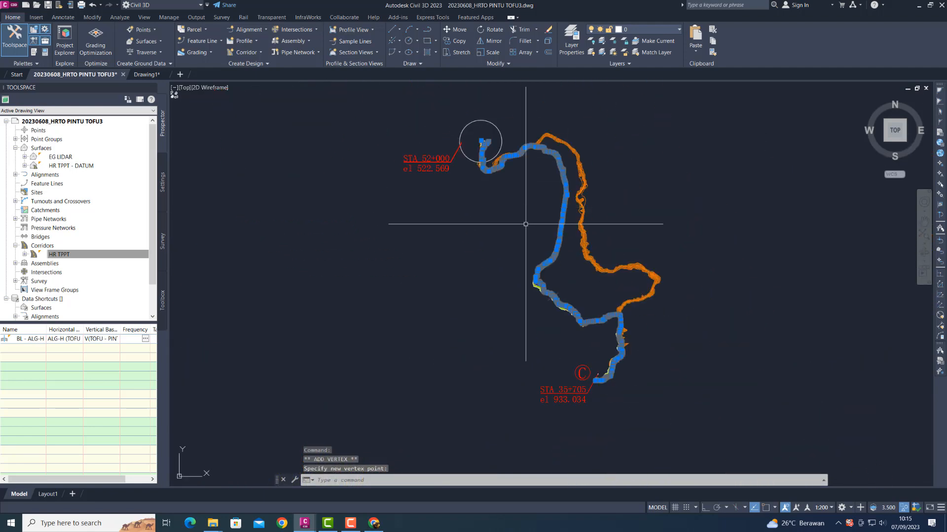
scroll(601, 382, up, 2)
scroll(601, 382, up, 6)
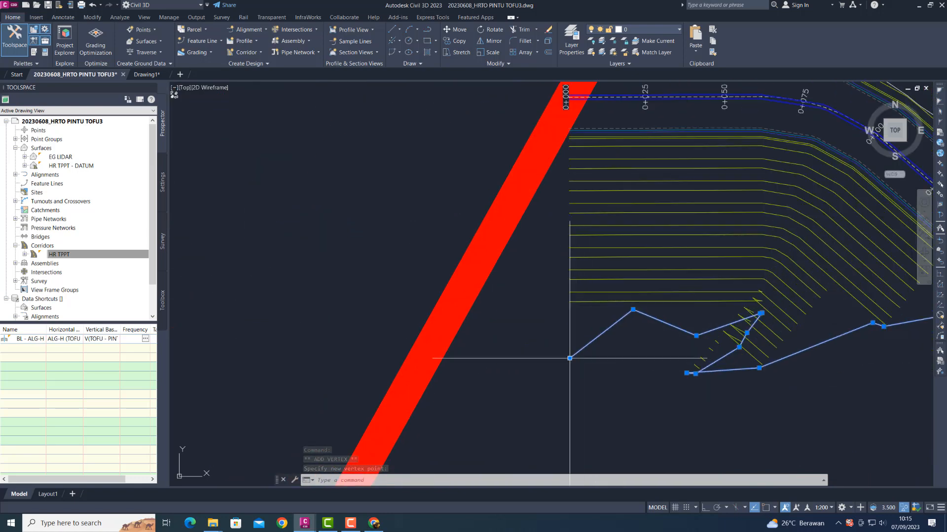
mouse_move(569, 359)
click(589, 384)
middle_drag(548, 232, 535, 281)
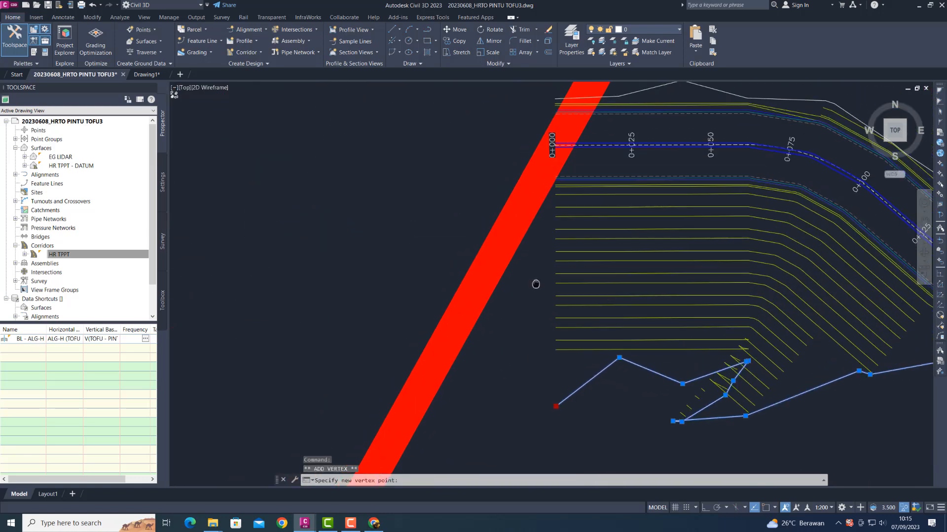
key(Escape)
key(Escape)
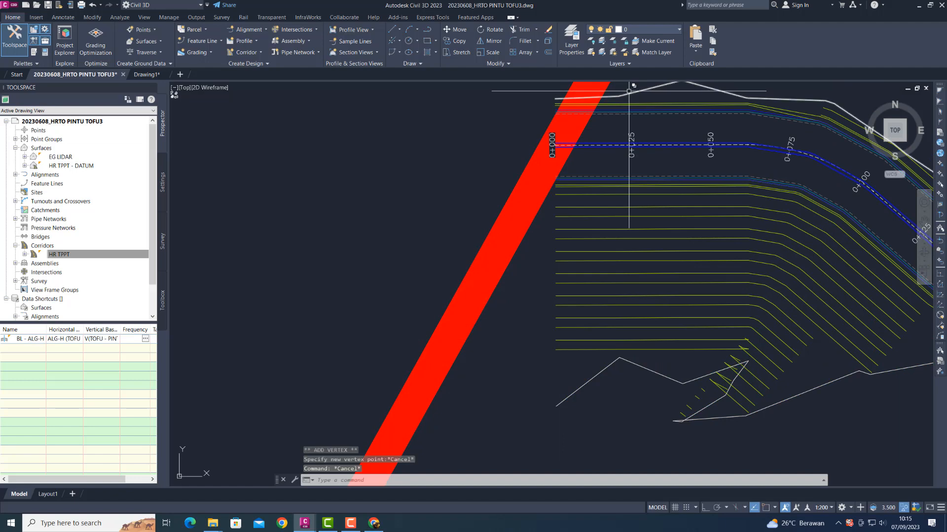
click(552, 100)
mouse_move(551, 100)
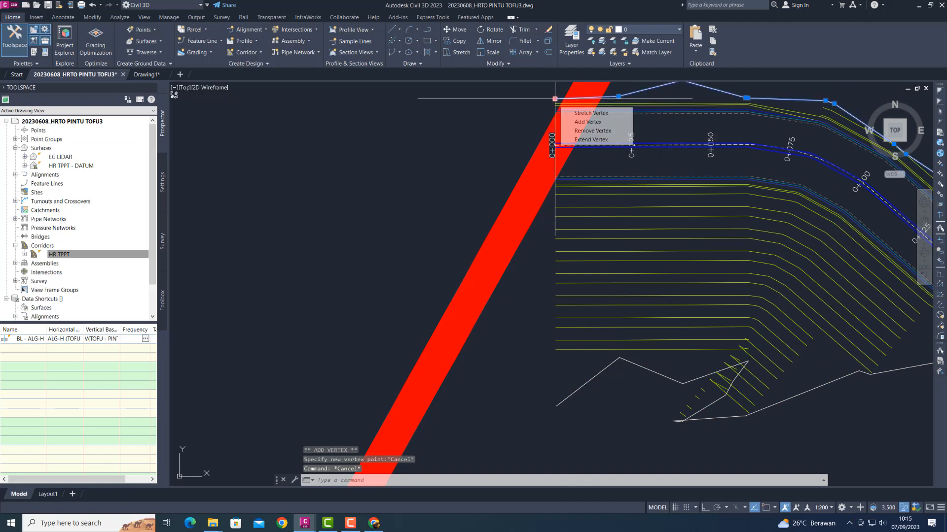
click(581, 121)
scroll(537, 214, up, 1)
key(Escape)
scroll(526, 214, down, 2)
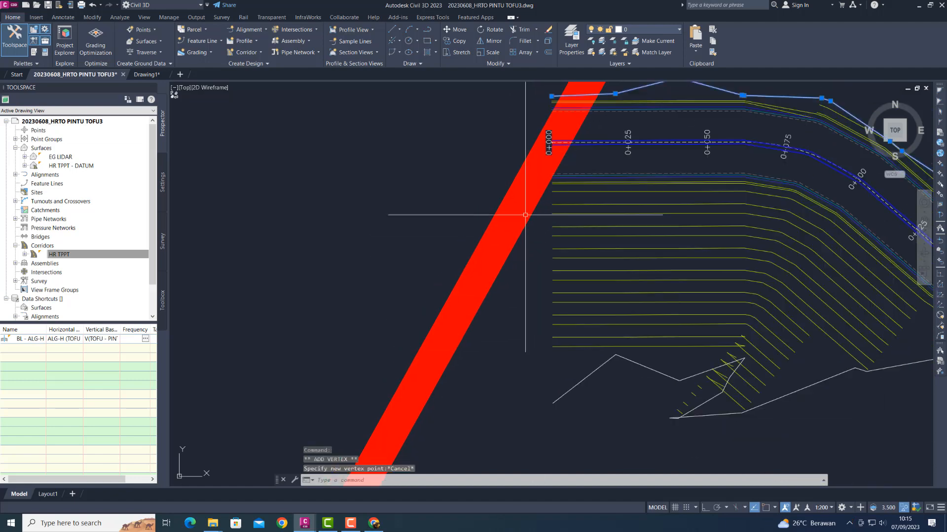
- Draw a closing polyline across the corridor start at station 0+000, from the southern daylight polyline's end to the northern one's end
key(Return)
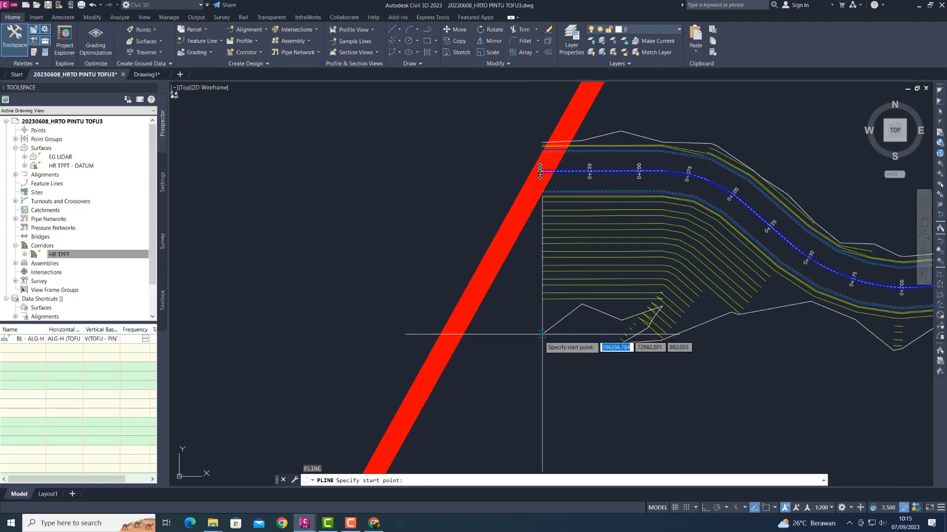
click(542, 335)
scroll(574, 143, up, 4)
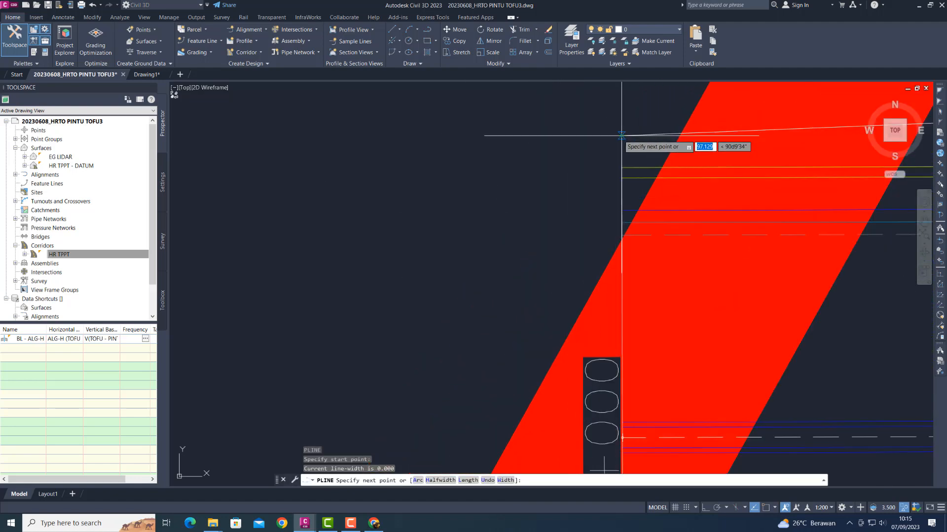
click(621, 135)
scroll(621, 141, up, 4)
key(Escape)
- Try to join the closing polyline at station 0+000 with the adjoining daylight polylines
click(571, 148)
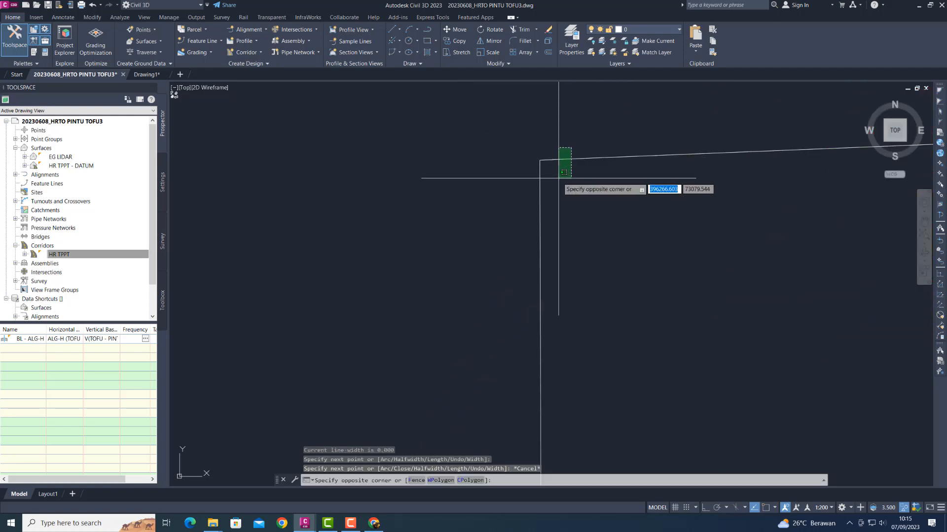
click(541, 191)
scroll(508, 170, down, 5)
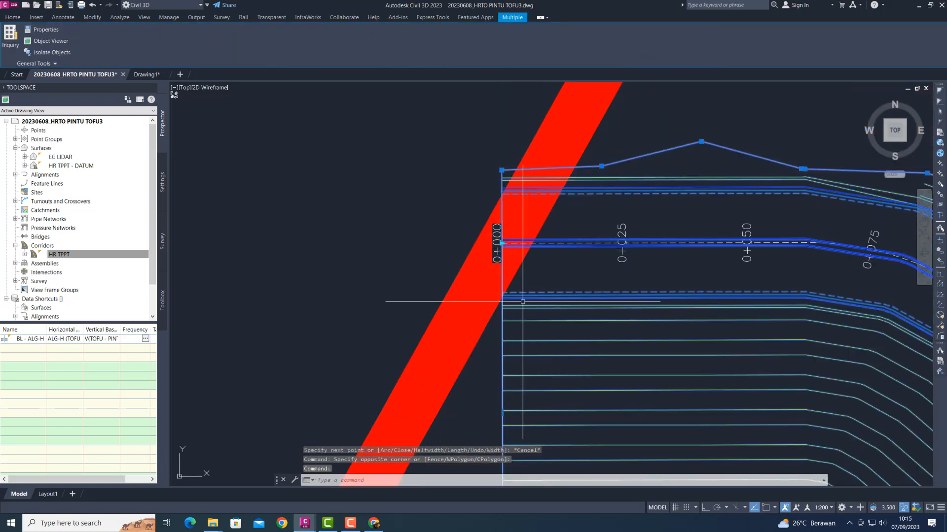
scroll(523, 302, down, 4)
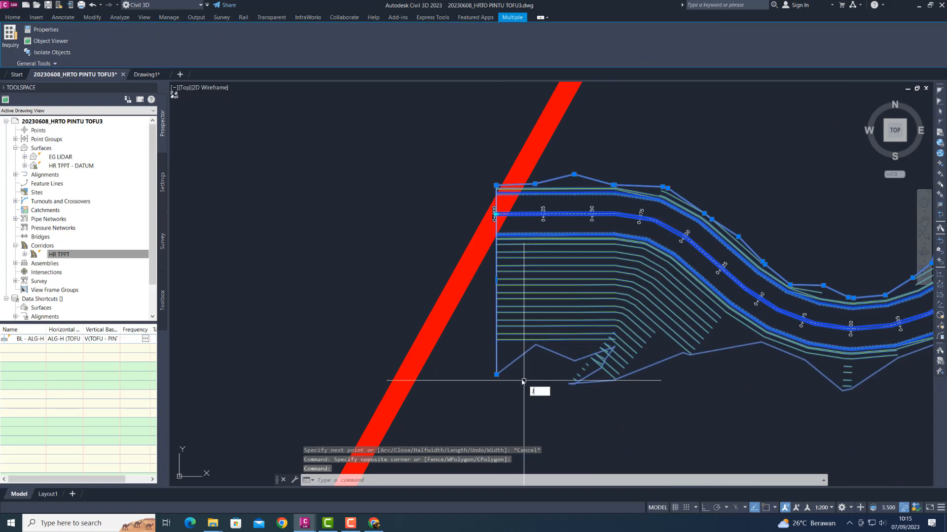
key(Return)
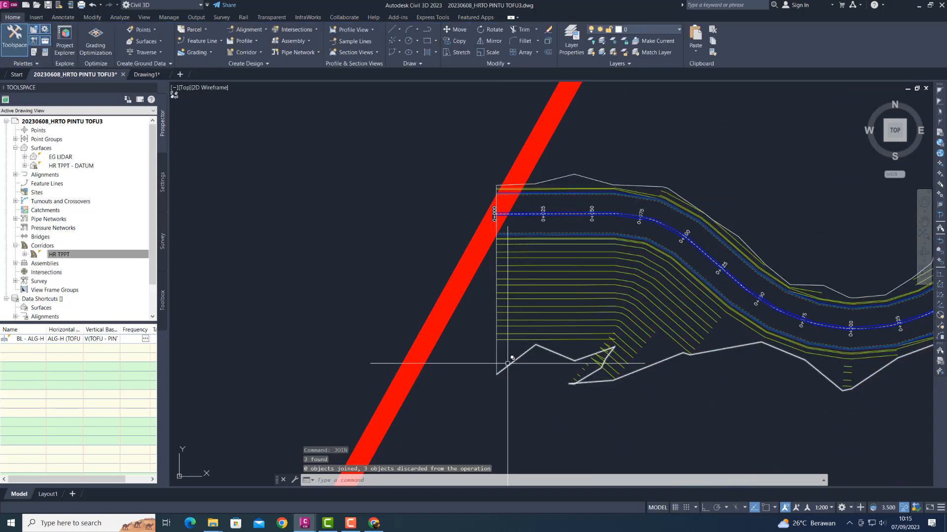
- Turn on object snap and stretch the closing line's lower end exactly onto the southern daylight polyline's endpoint
scroll(496, 372, up, 4)
scroll(491, 369, up, 5)
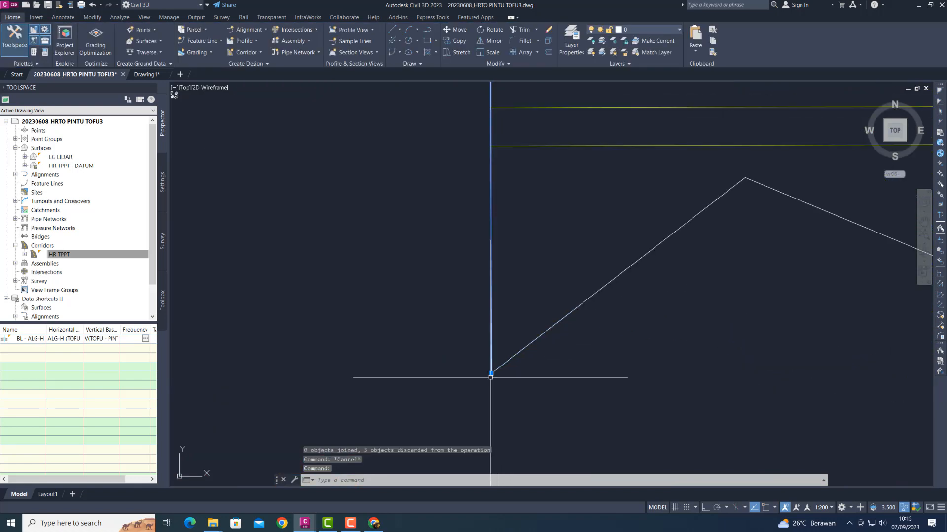
click(491, 364)
click(478, 356)
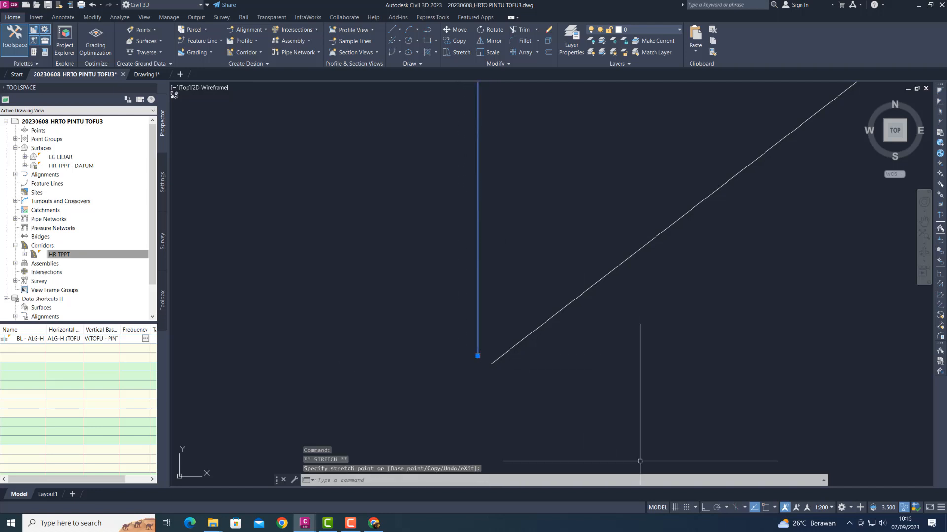
click(766, 508)
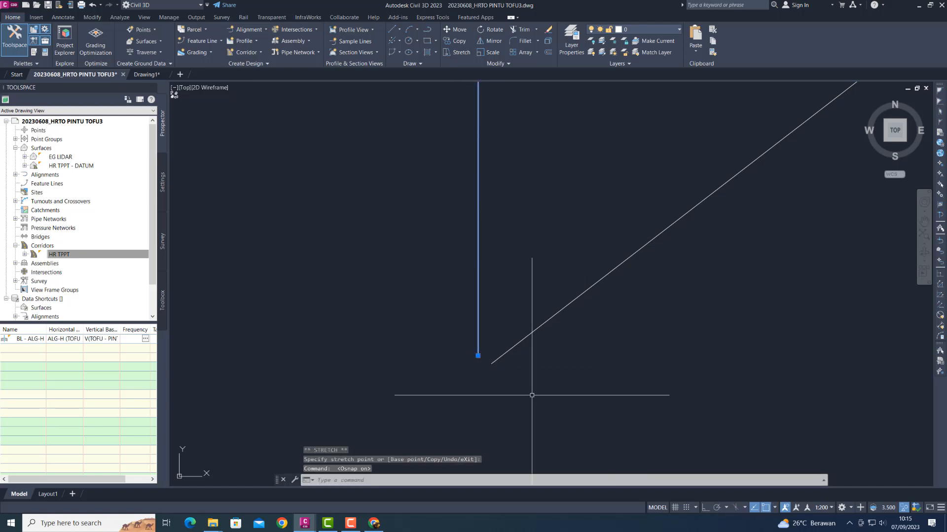
click(478, 355)
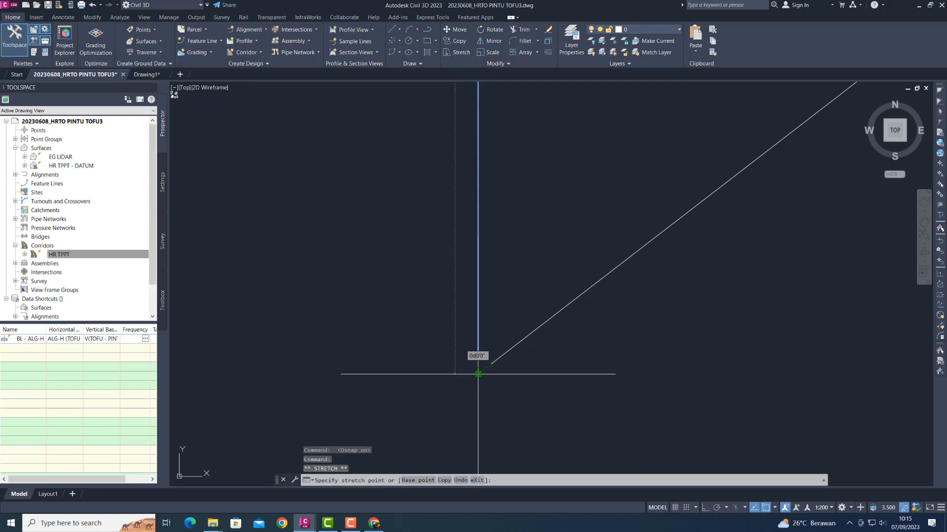
scroll(498, 355, up, 4)
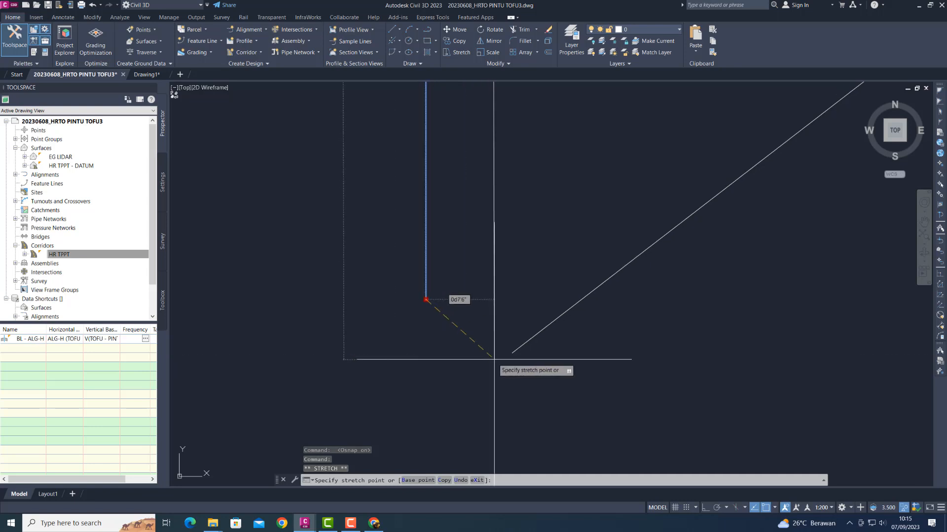
click(512, 353)
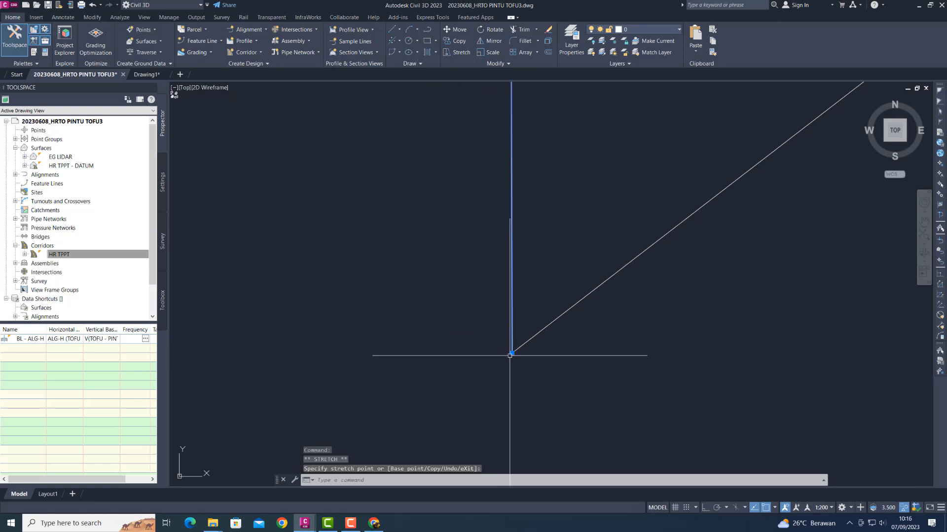
- Join the closing line at station 0+000 with the southern daylight polyline into one 3D polyline
scroll(531, 354, down, 3)
click(535, 347)
click(517, 339)
scroll(467, 356, down, 3)
click(462, 356)
scroll(428, 368, down, 3)
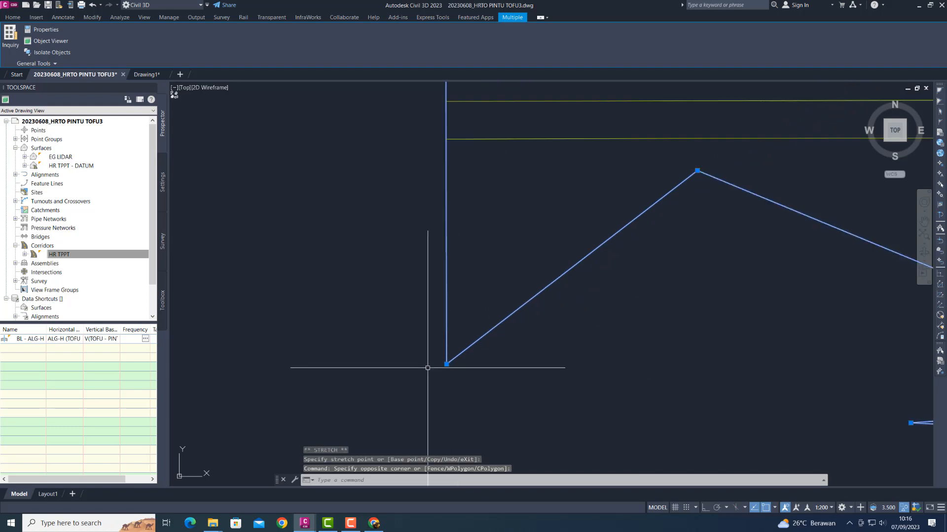
key(Return)
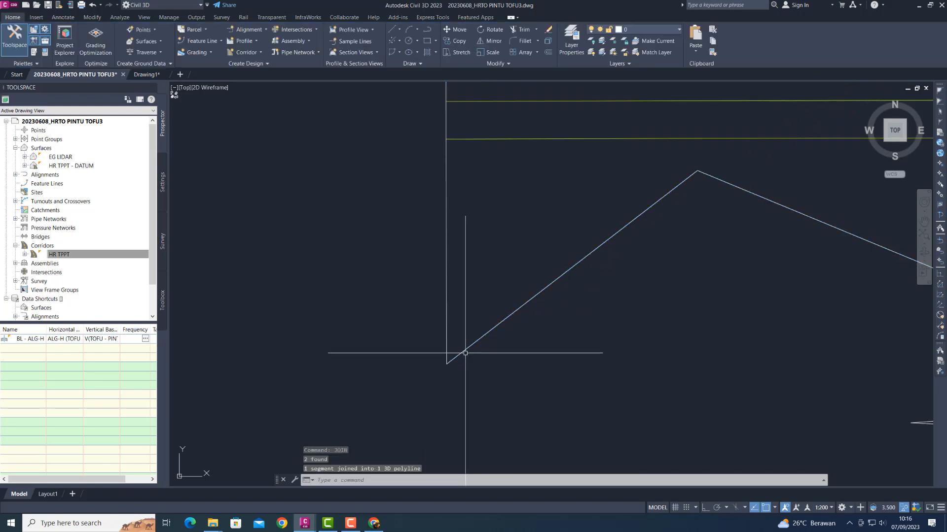
- Stretch the joined polyline's upper end onto the northern daylight polyline's endpoint at station 0+000
scroll(449, 353, down, 5)
scroll(402, 323, up, 3)
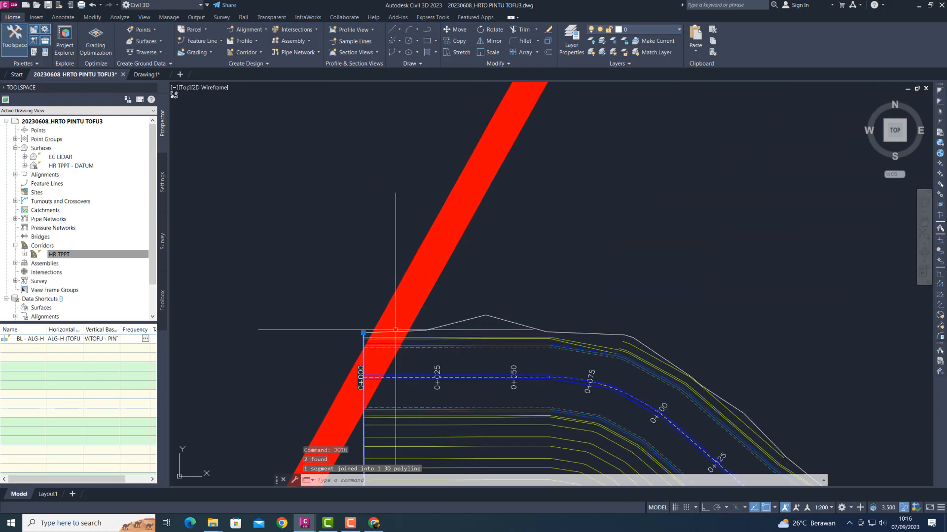
scroll(395, 330, up, 5)
click(254, 327)
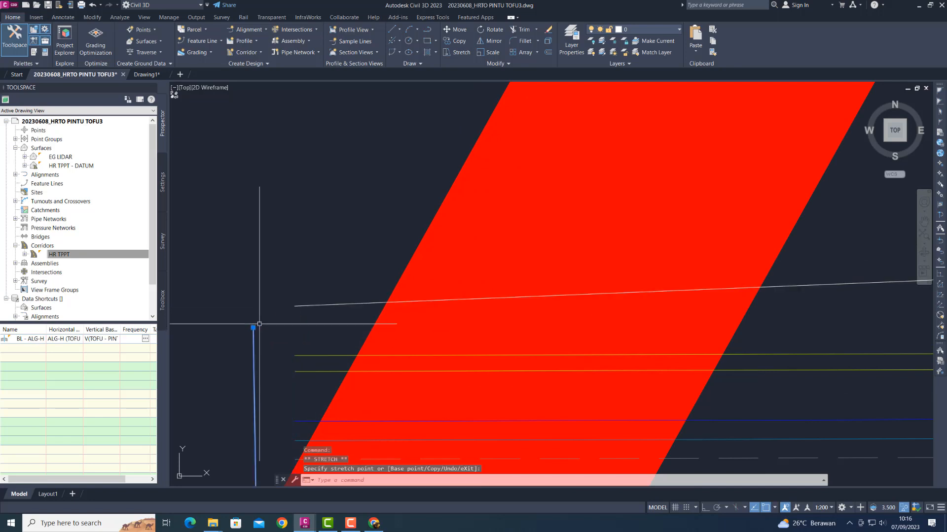
scroll(362, 296, up, 2)
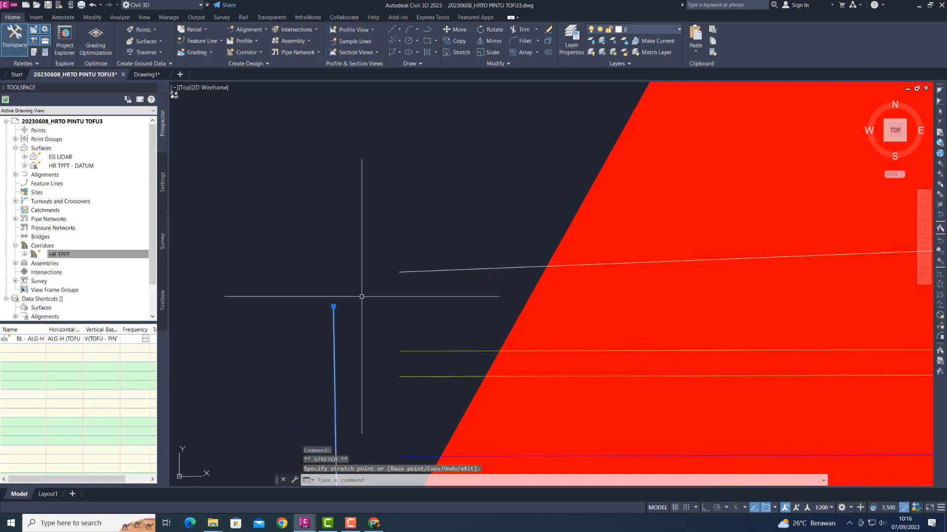
click(333, 307)
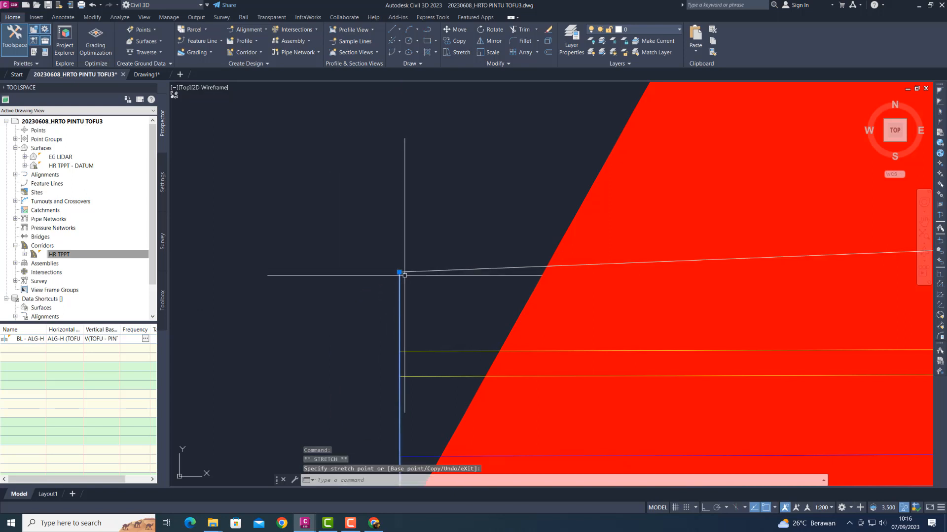
- Join the closing polyline with the northern daylight polyline at station 0+000 into one 3D polyline
scroll(400, 274, down, 2)
text(JOIN)
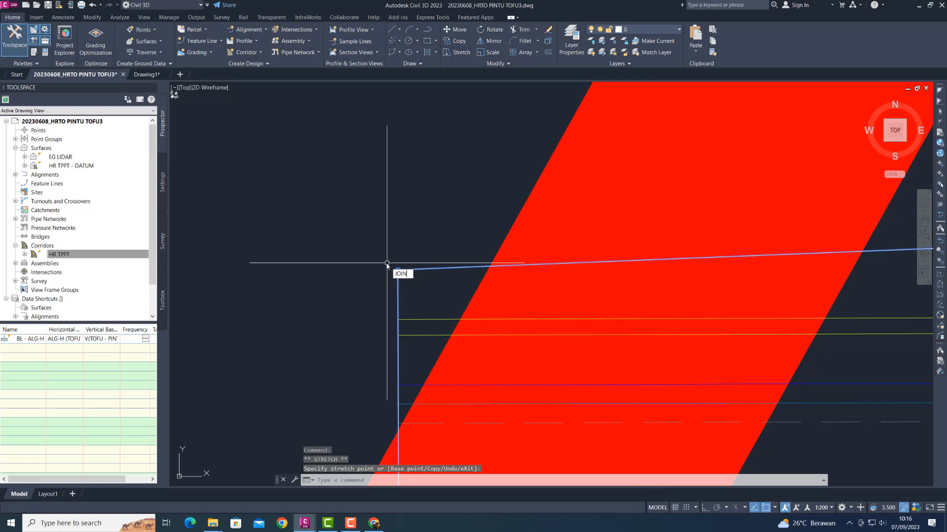
key(Return)
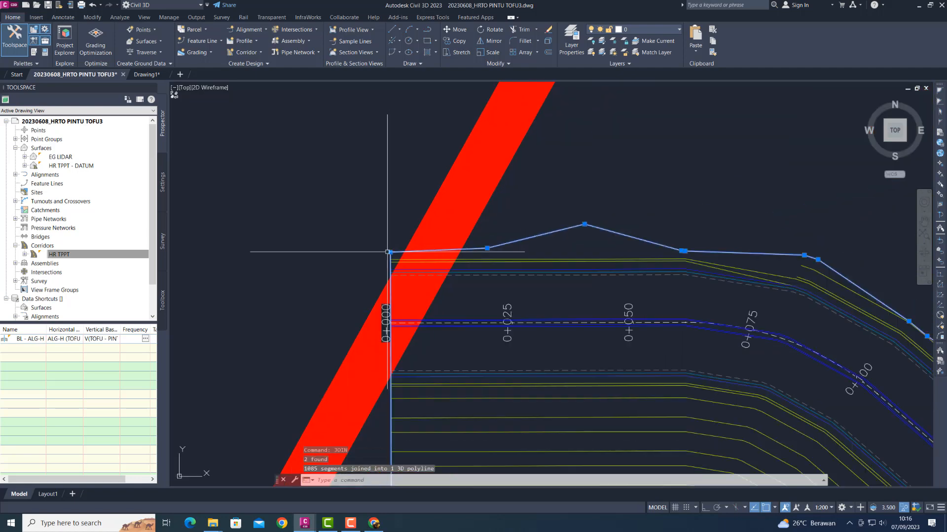
- Convert the joined daylight outline from a 3D polyline to a 2D polyline with CONVERT3DPOLYS
scroll(387, 252, down, 10)
middle_drag(583, 192, 591, 213)
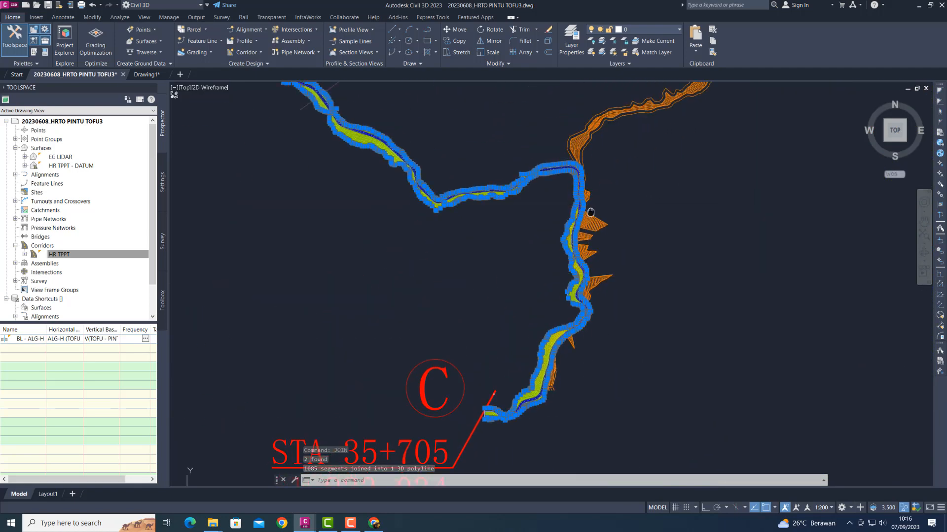
scroll(476, 323, up, 8)
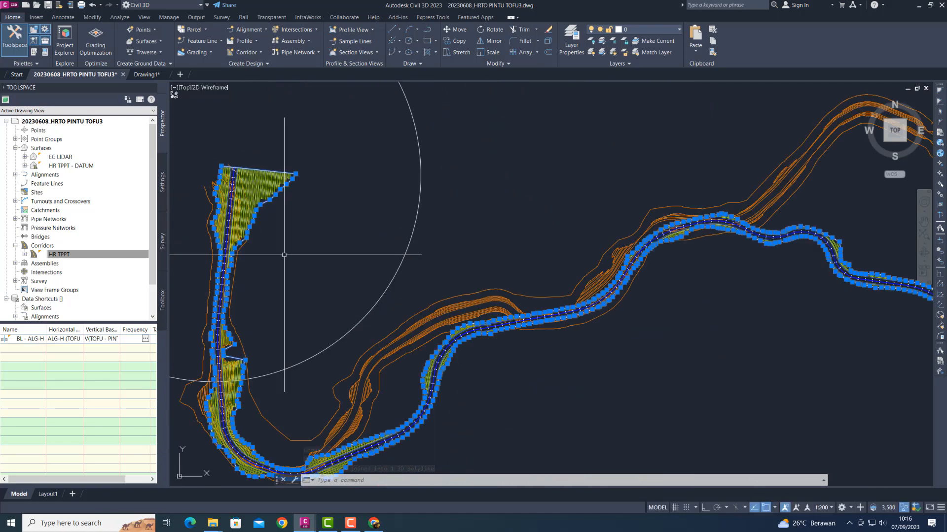
scroll(284, 255, up, 8)
scroll(353, 184, down, 8)
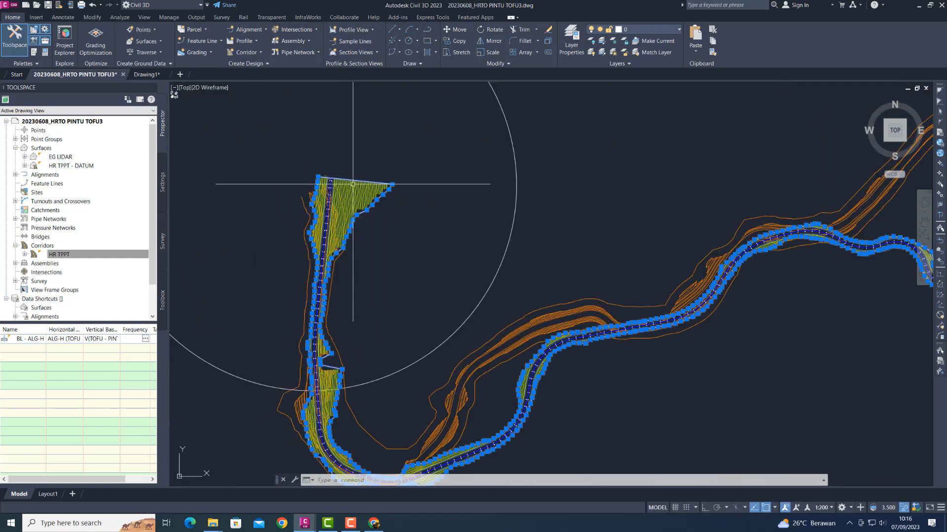
scroll(353, 184, down, 8)
scroll(444, 335, up, 10)
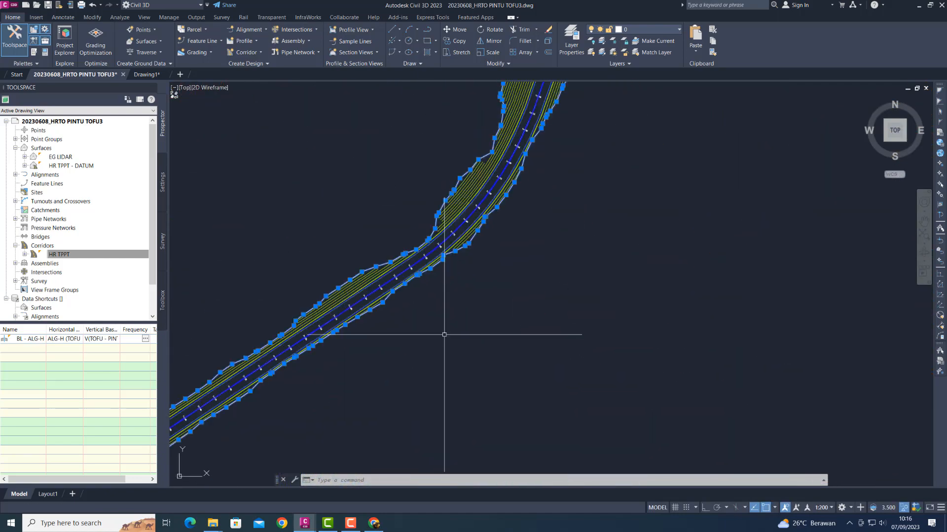
text(CO)
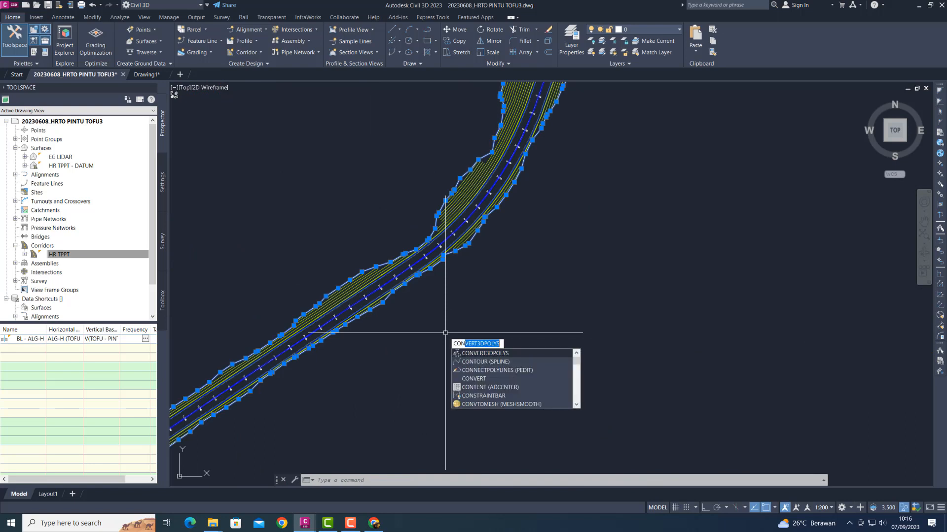
text(N)
key(Return)
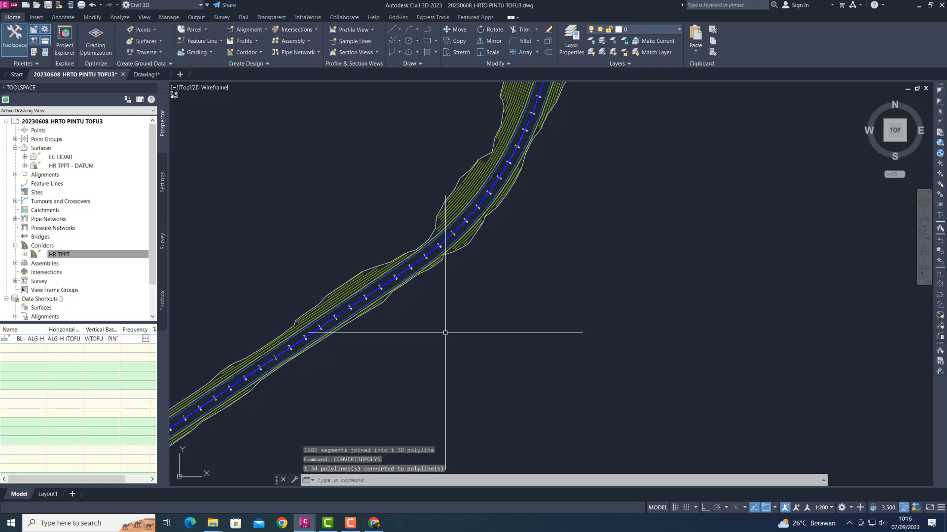
- Select the converted outline polyline and examine its course along the whole corridor, including both ends
scroll(454, 235, up, 4)
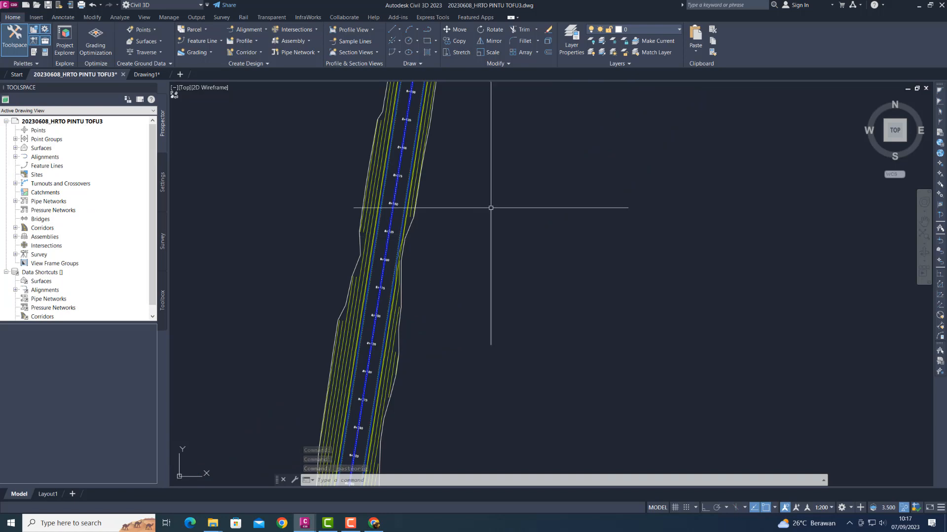
scroll(473, 222, down, 2)
scroll(491, 258, up, 6)
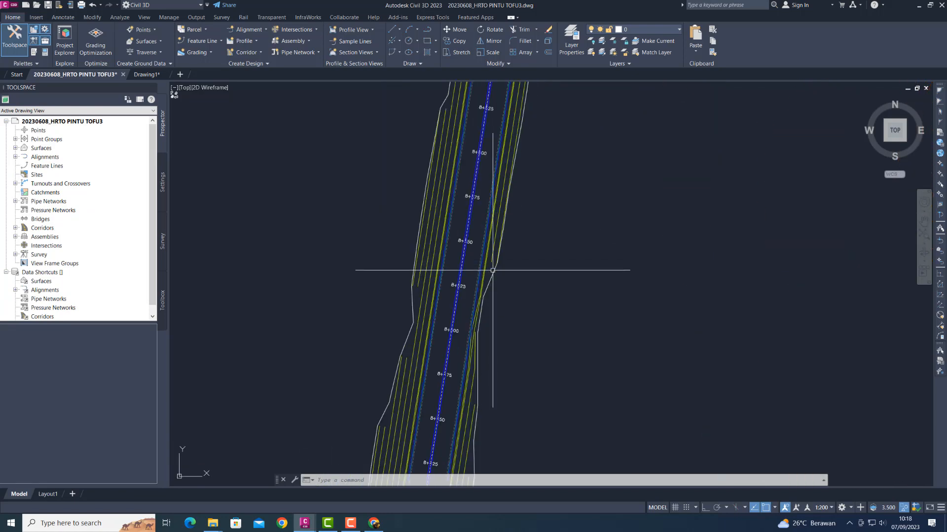
click(495, 268)
click(530, 304)
scroll(520, 256, down, 7)
scroll(528, 262, down, 6)
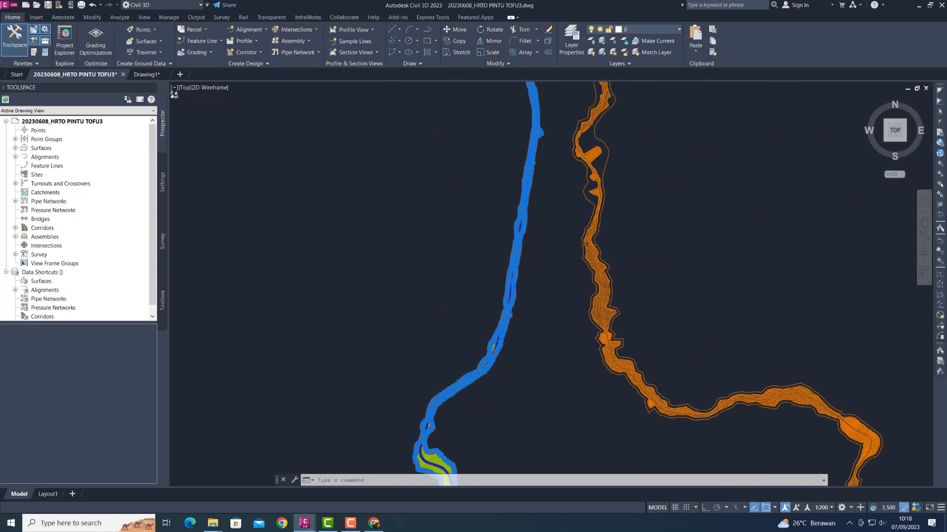
scroll(385, 128, up, 2)
scroll(382, 135, up, 2)
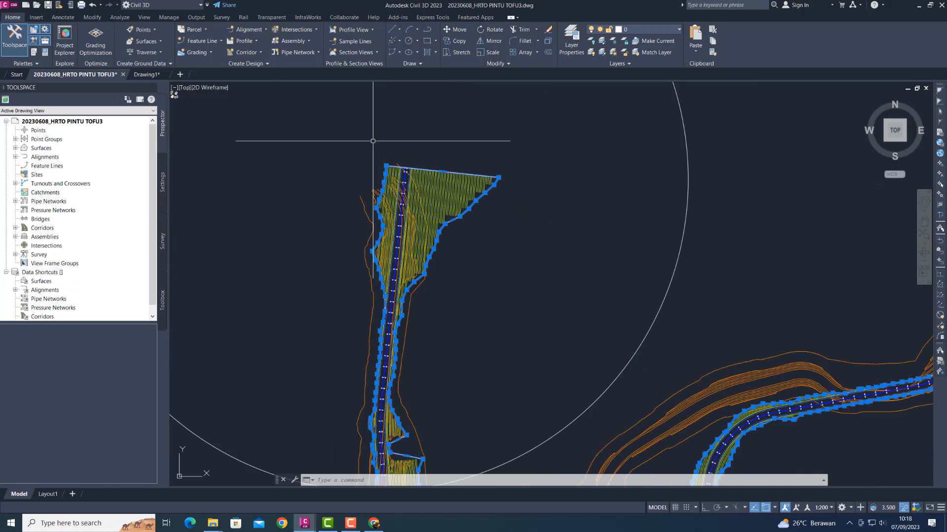
scroll(377, 146, down, 6)
scroll(474, 246, up, 2)
scroll(475, 252, up, 8)
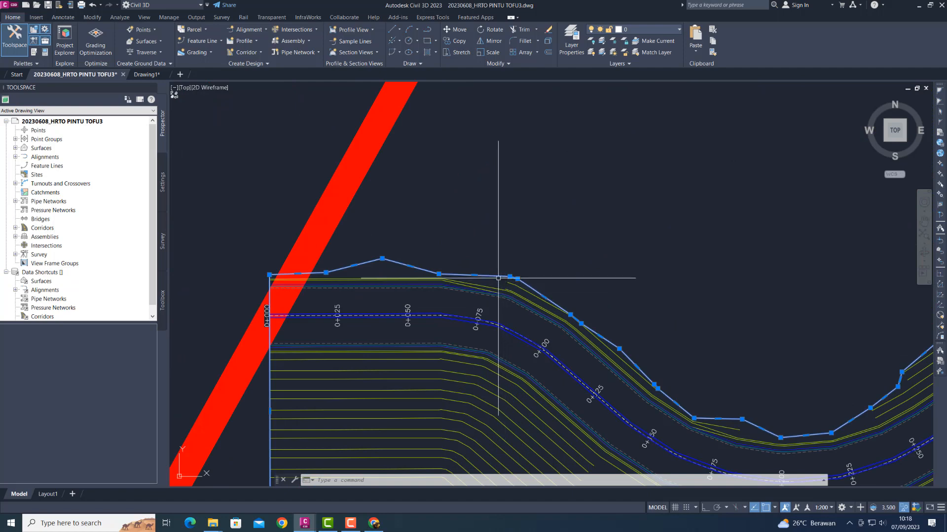
scroll(497, 277, down, 10)
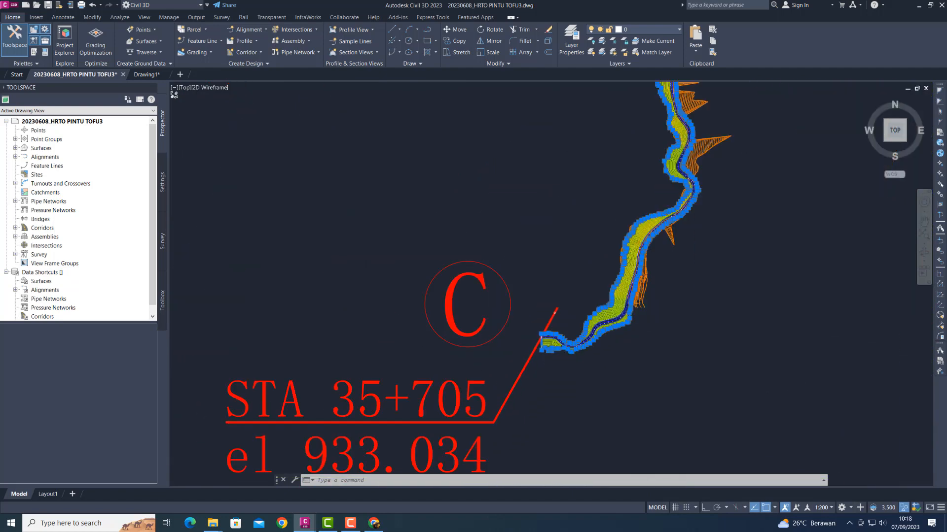
scroll(503, 243, up, 4)
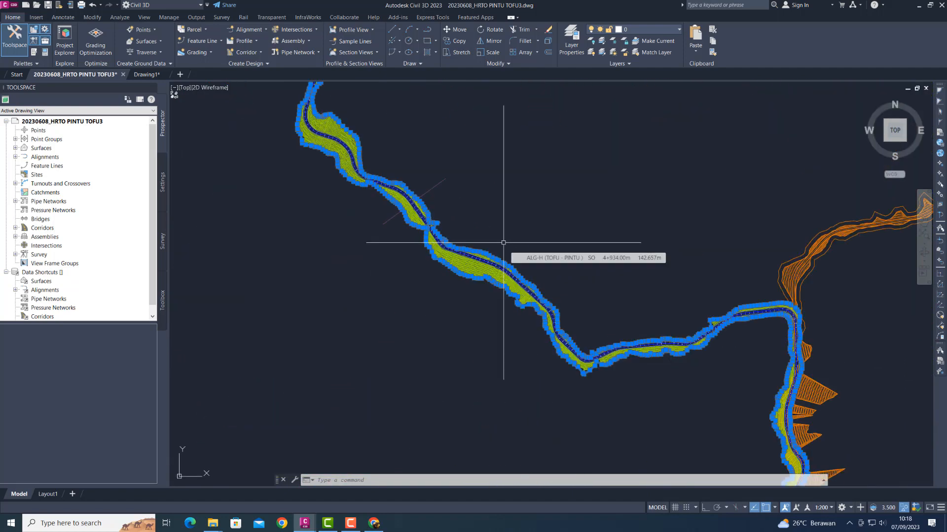
- Check the Closed property of the corridor outline polyline
key(Return)
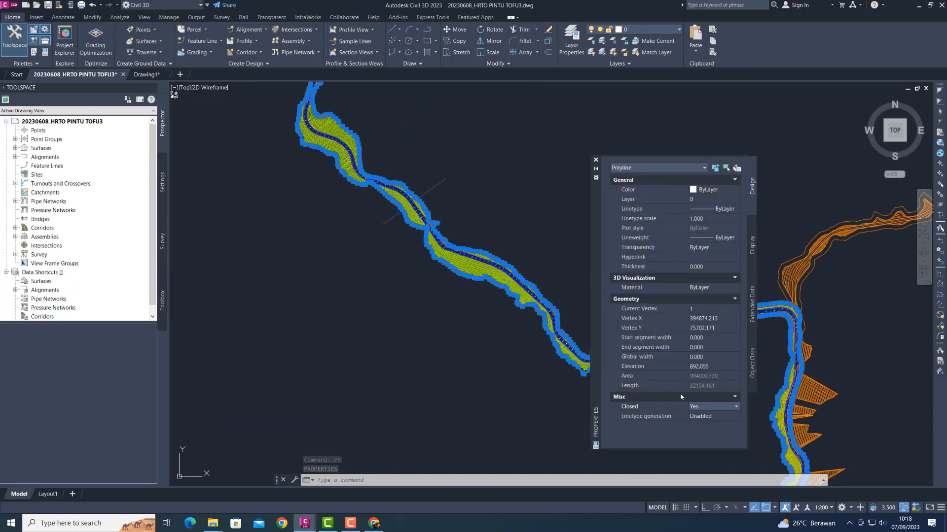
click(707, 406)
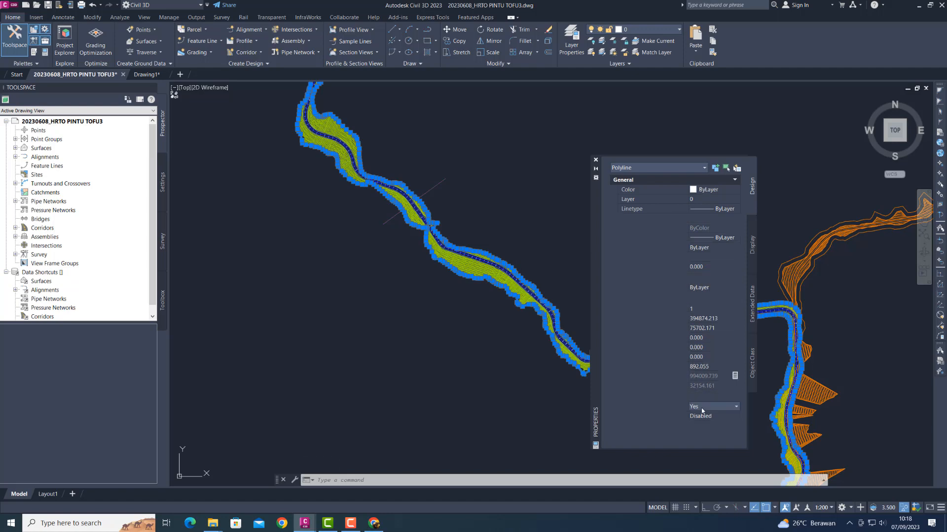
click(596, 161)
scroll(543, 148, down, 5)
scroll(491, 212, up, 6)
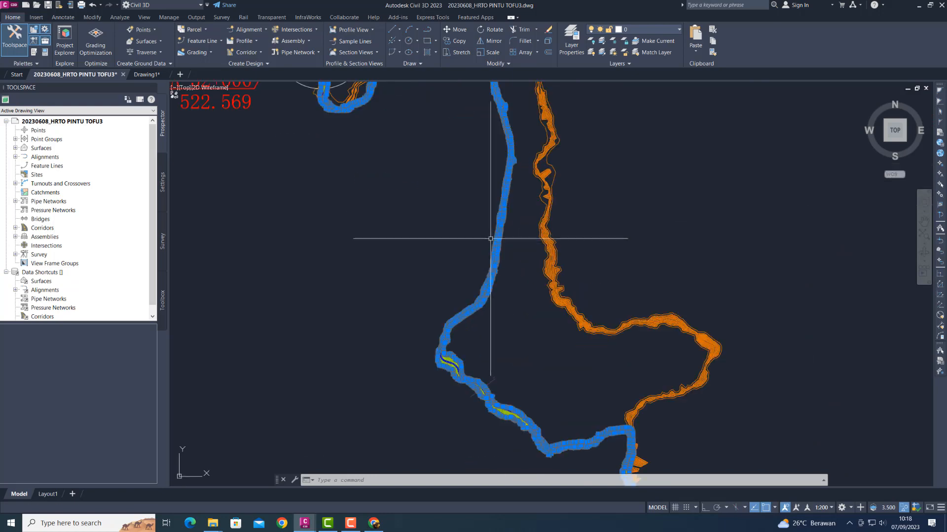
scroll(490, 239, up, 8)
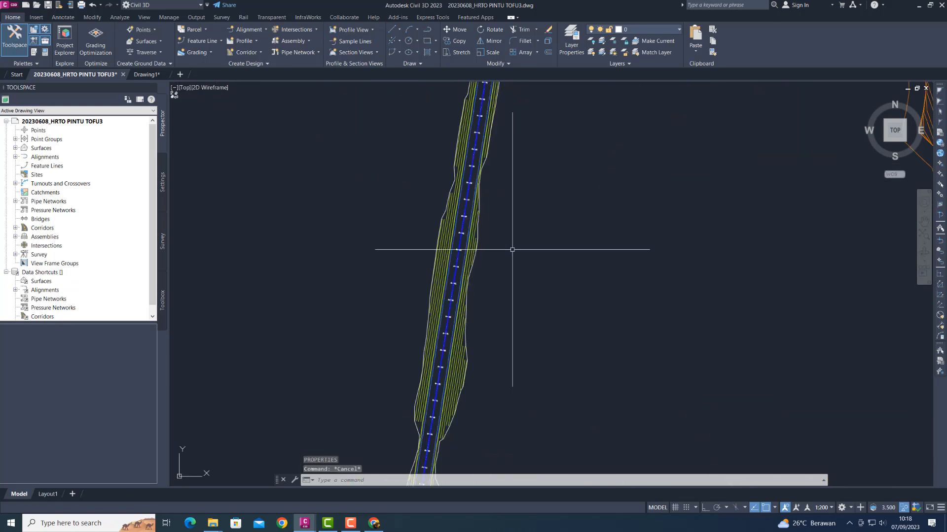
- Turn on the border and contour display for the HR TPPT - DATUM surface in its Border Only style
click(16, 148)
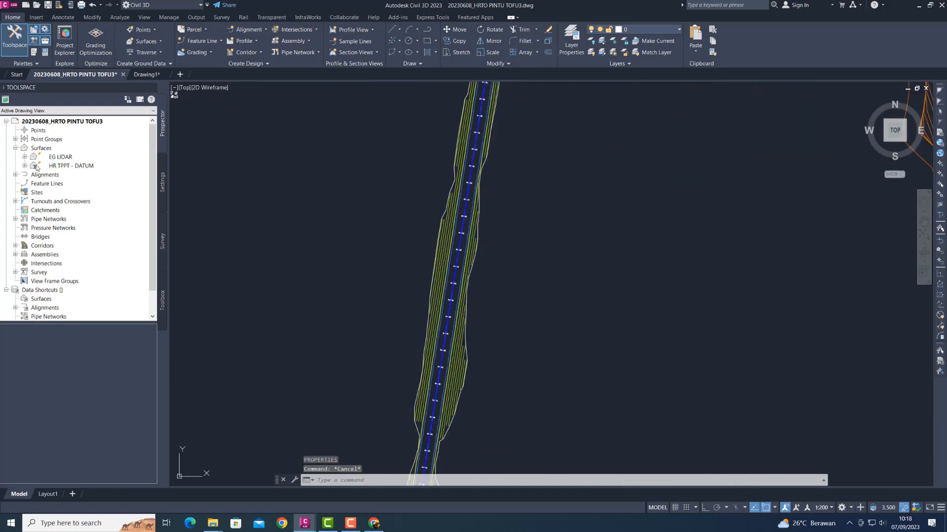
click(24, 166)
click(33, 192)
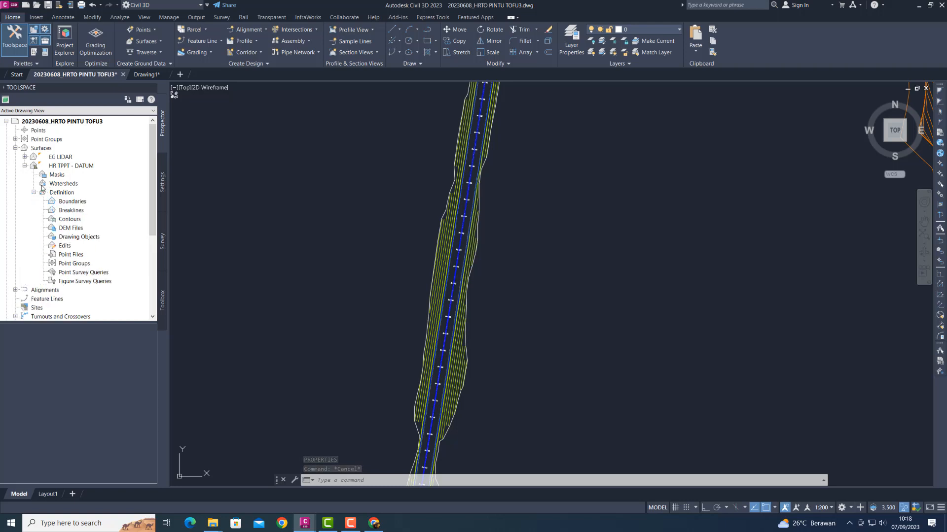
right_click(77, 170)
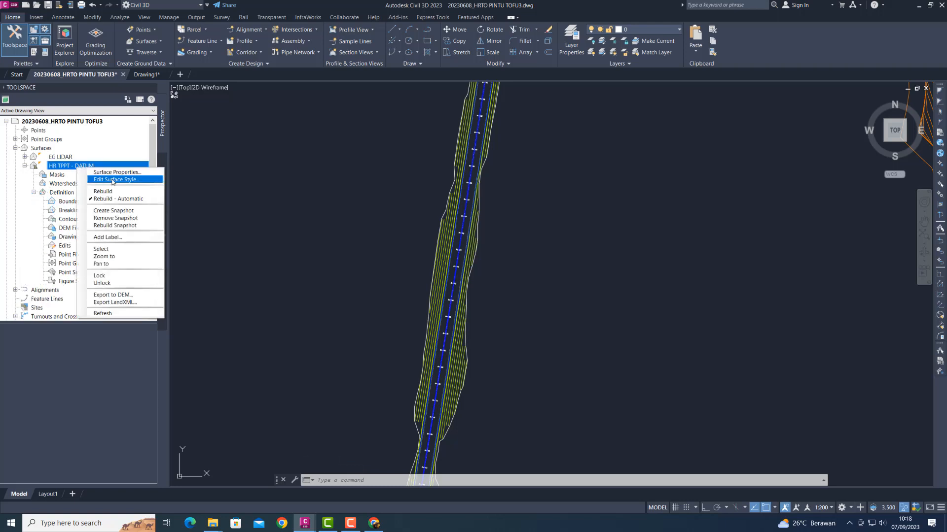
click(113, 181)
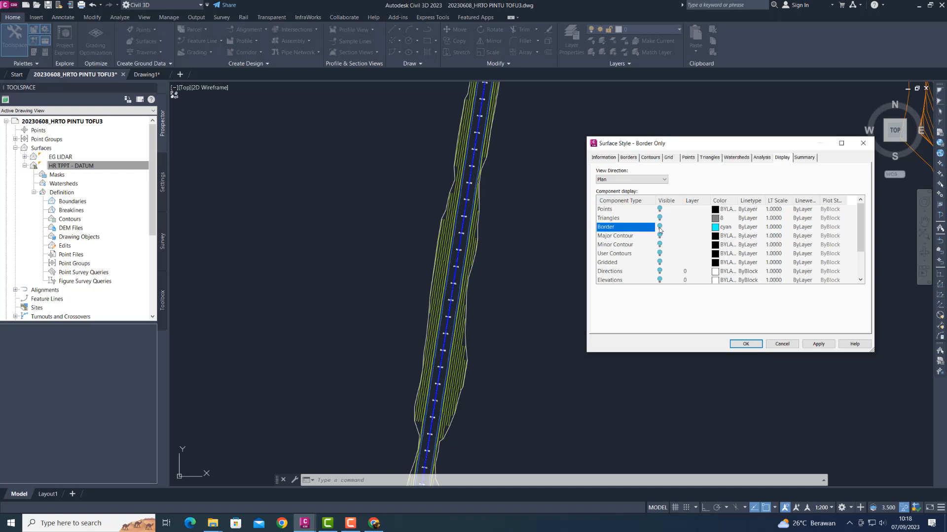
click(814, 345)
click(745, 344)
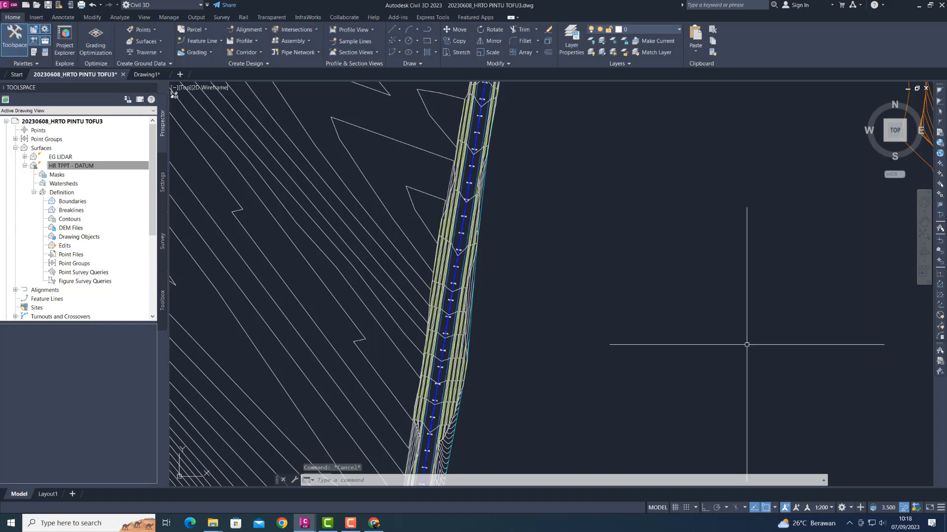
key(Escape)
- Examine how far the datum surface's contours extend beyond the corridor outline polyline around station 8+500
scroll(549, 198, up, 3)
scroll(550, 198, up, 2)
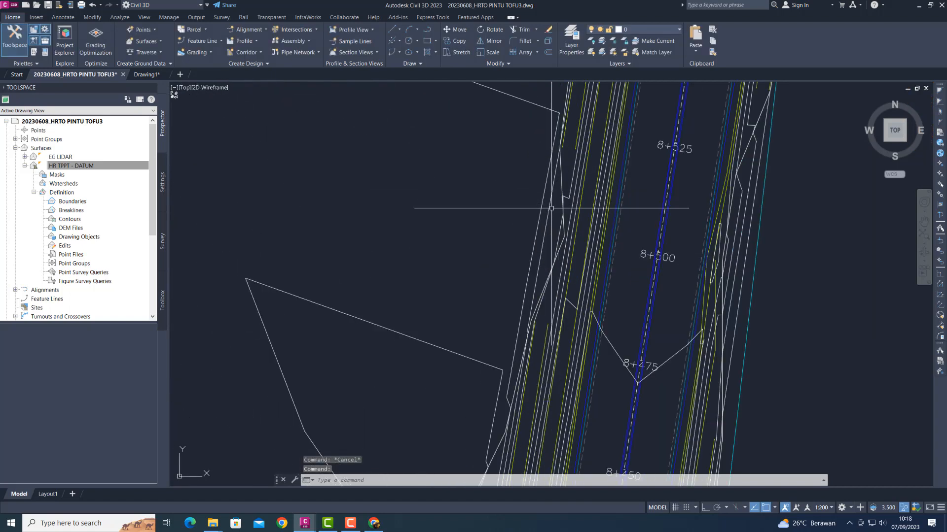
click(540, 209)
scroll(517, 207, down, 8)
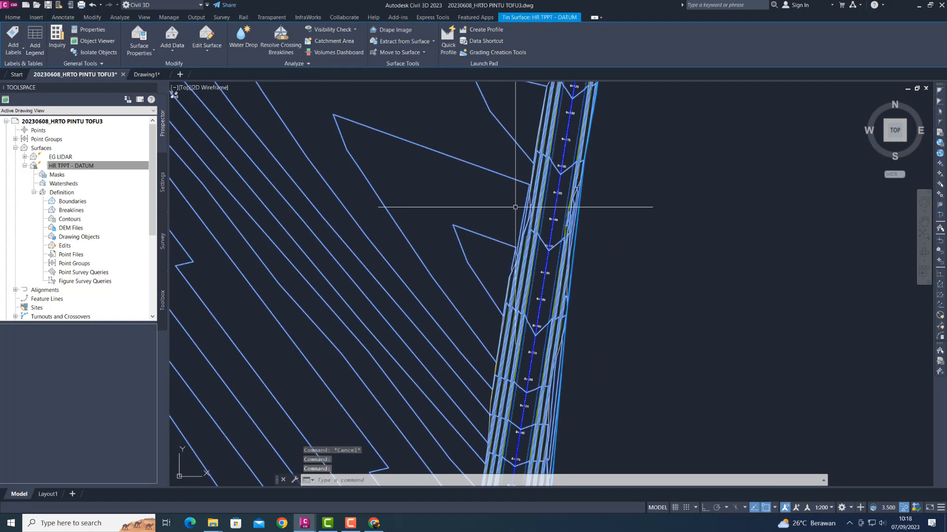
scroll(516, 200, up, 10)
key(Escape)
click(515, 199)
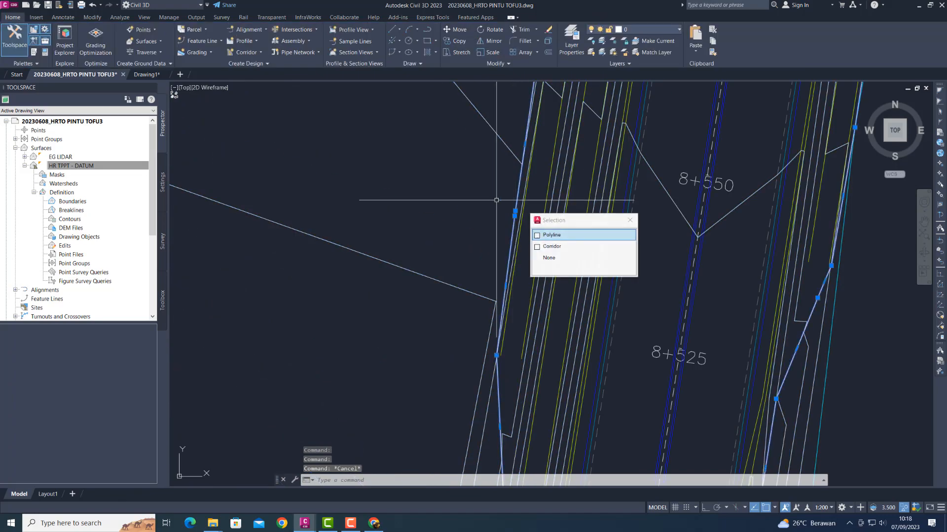
scroll(484, 203, down, 7)
scroll(483, 204, up, 5)
key(Escape)
scroll(482, 206, down, 12)
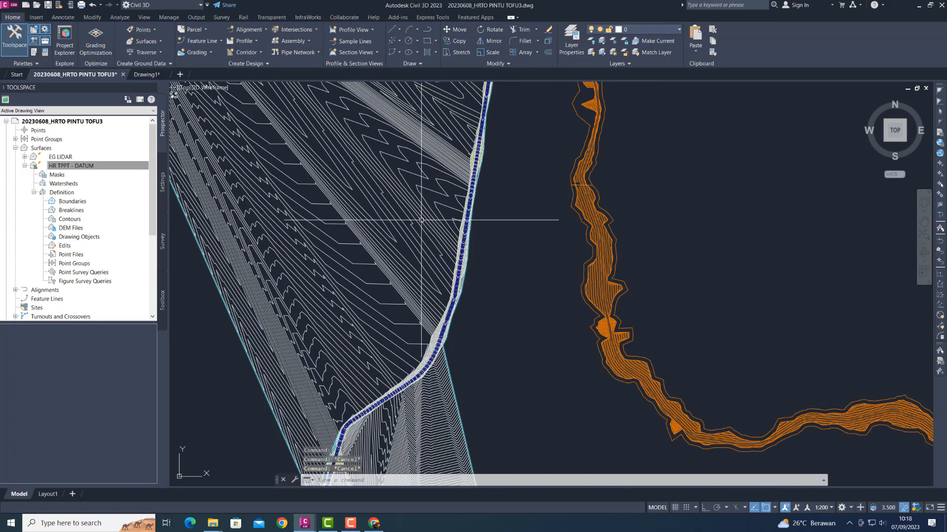
click(399, 218)
scroll(542, 198, up, 12)
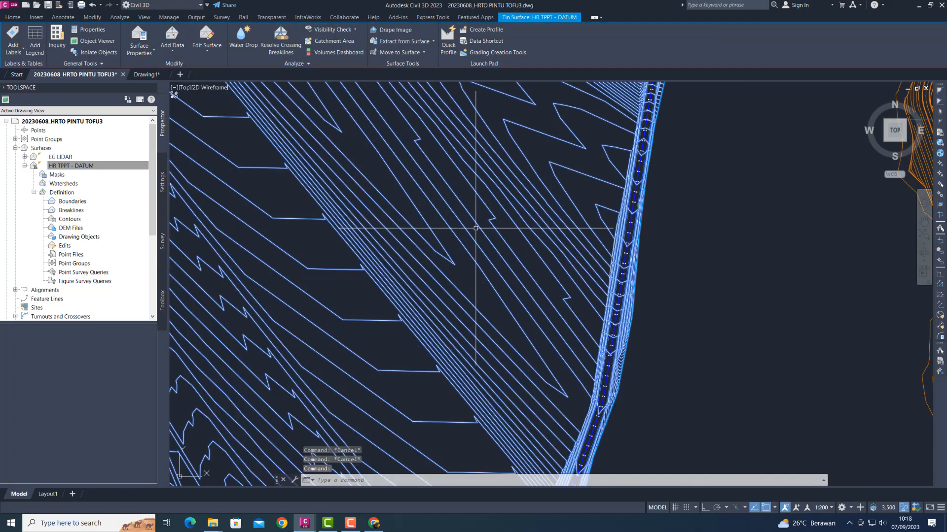
key(Escape)
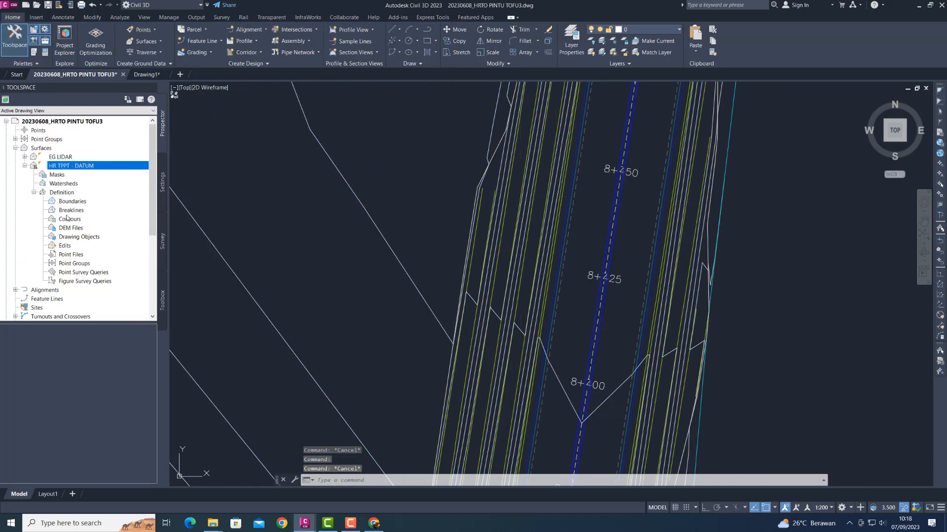
- Add a non-destructive outer boundary named BOUNDARY to the HR TPPT - DATUM surface, using the corridor outline polyline
right_click(68, 206)
click(81, 208)
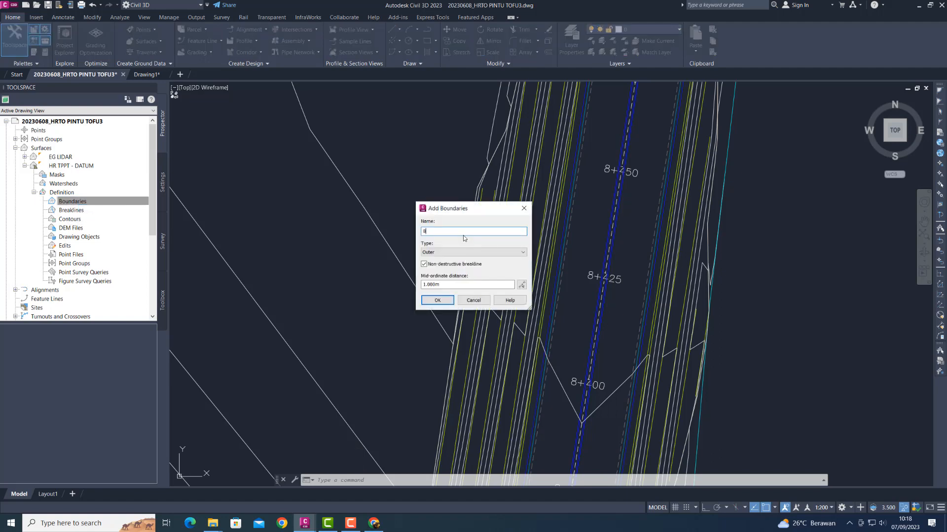
text(BOUNDARY)
click(437, 300)
scroll(444, 281, down, 4)
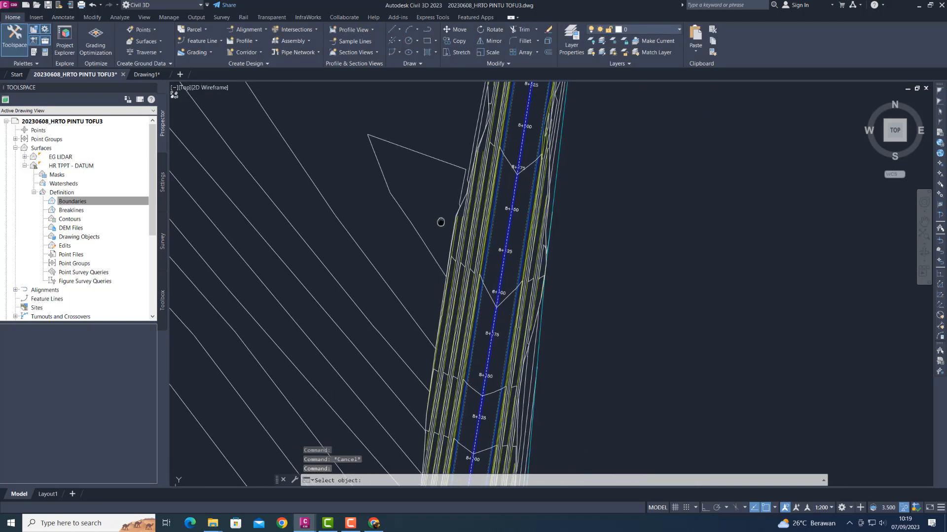
scroll(432, 200, up, 7)
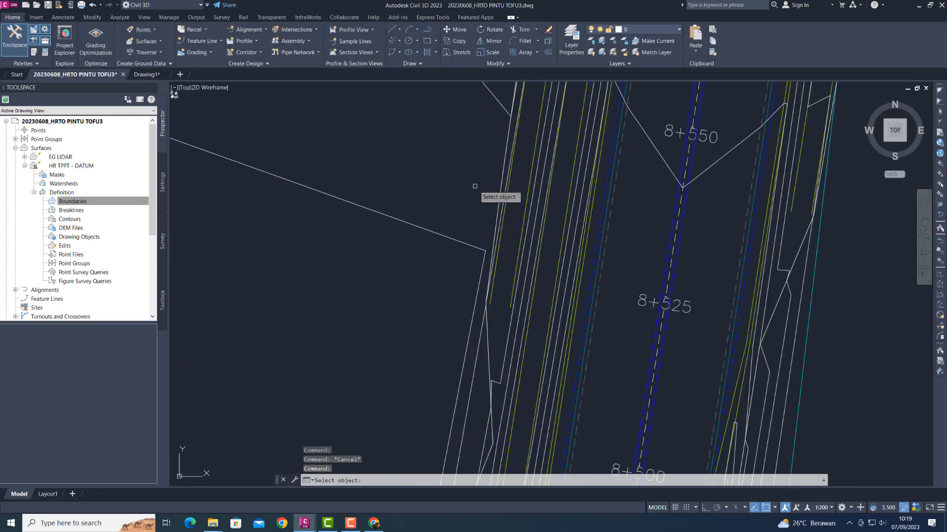
click(519, 186)
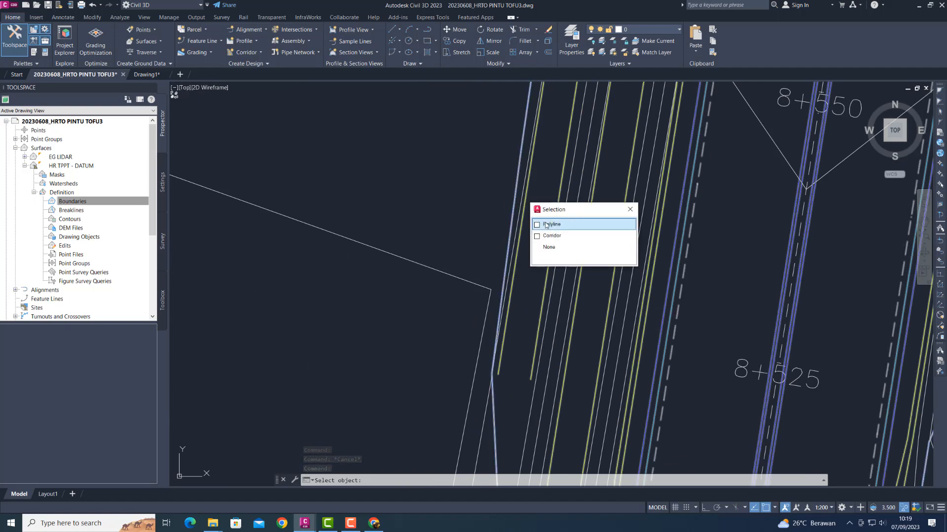
click(552, 225)
scroll(508, 258, down, 6)
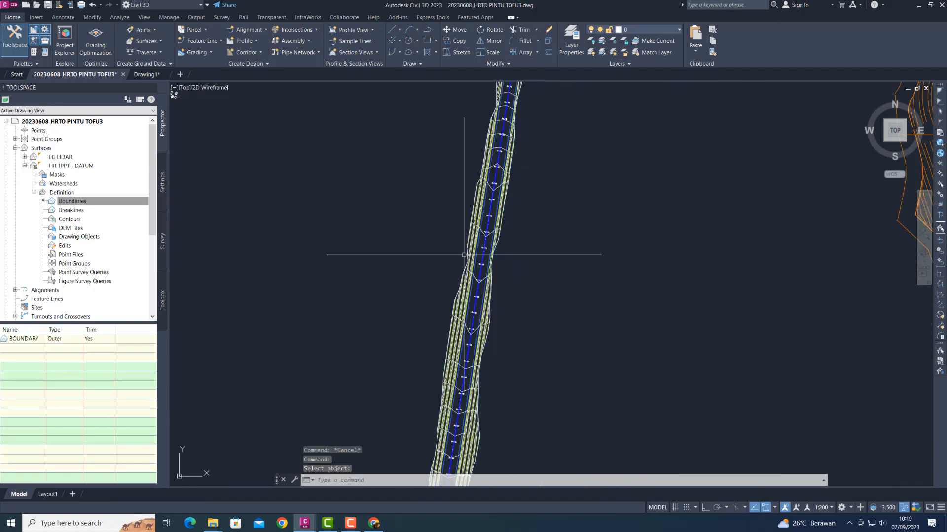
- Examine how the bounded HR TPPT - DATUM surface follows the corridor outline along the whole route
scroll(485, 266, down, 6)
middle_drag(486, 270, 461, 230)
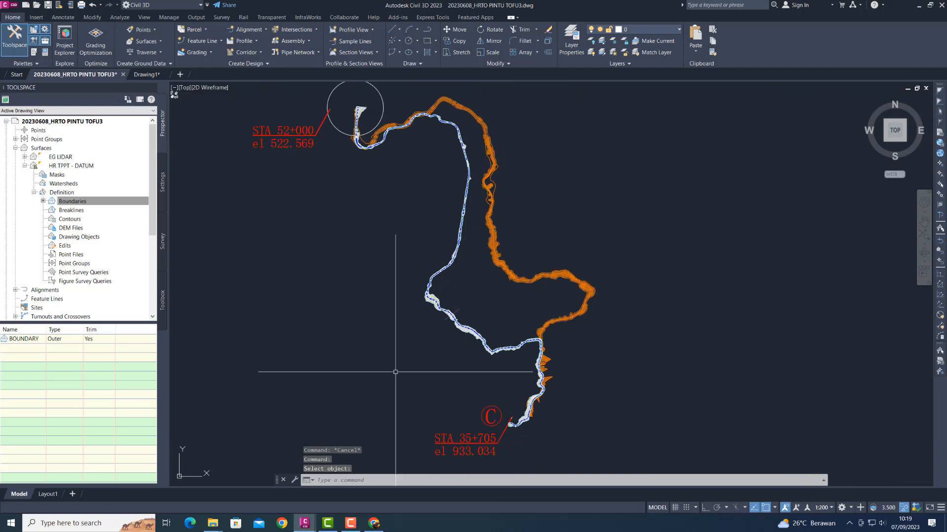
middle_drag(403, 217, 415, 228)
scroll(415, 226, up, 2)
scroll(416, 228, down, 2)
scroll(410, 216, up, 3)
scroll(437, 268, up, 4)
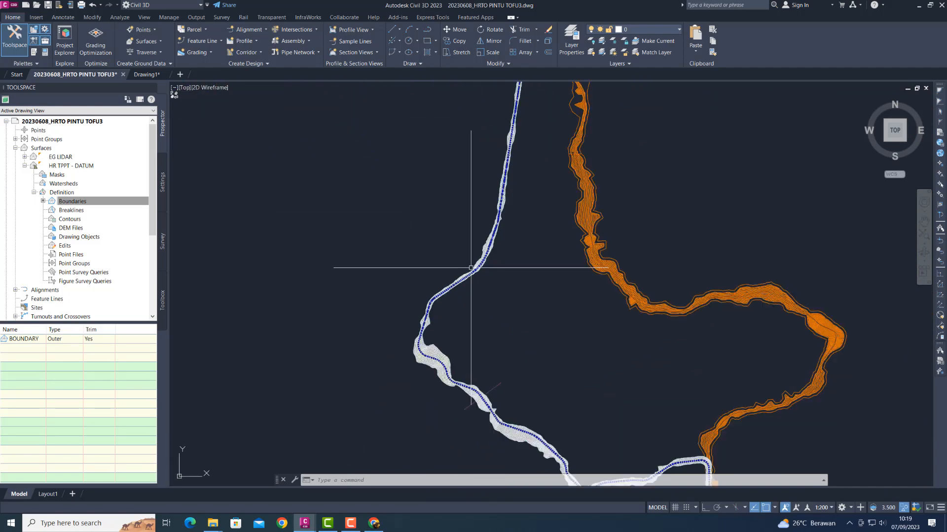
scroll(471, 267, up, 2)
scroll(472, 264, down, 2)
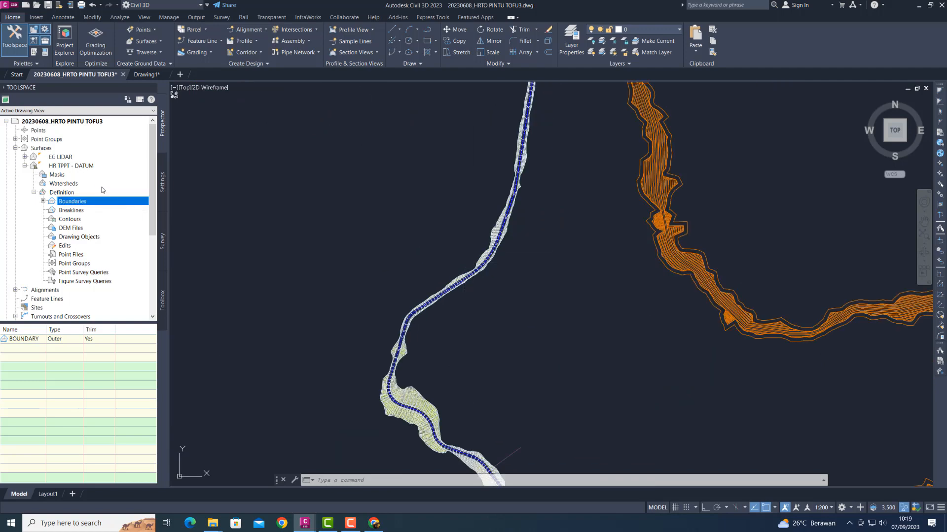
- Show the triangles and hide the contours in the HR TPPT - DATUM surface's Border Only style, keeping the border displayed
right_click(93, 168)
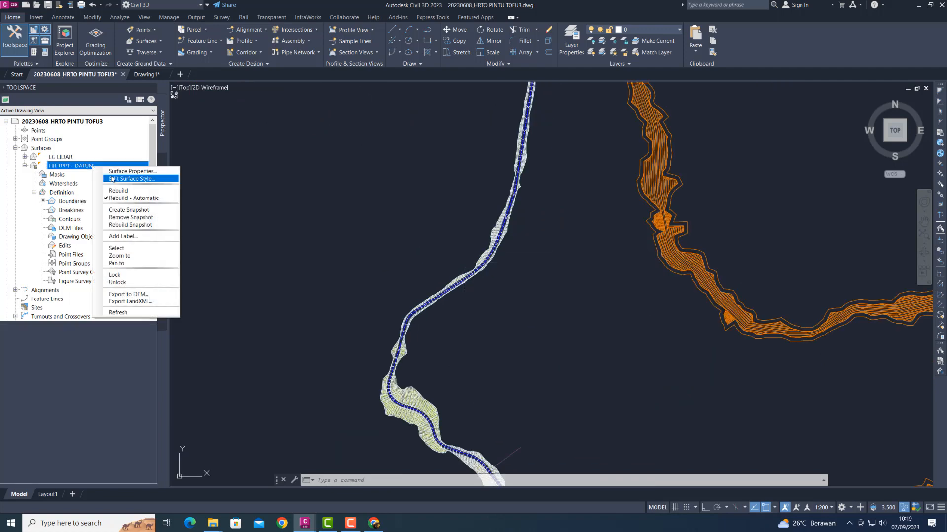
click(112, 179)
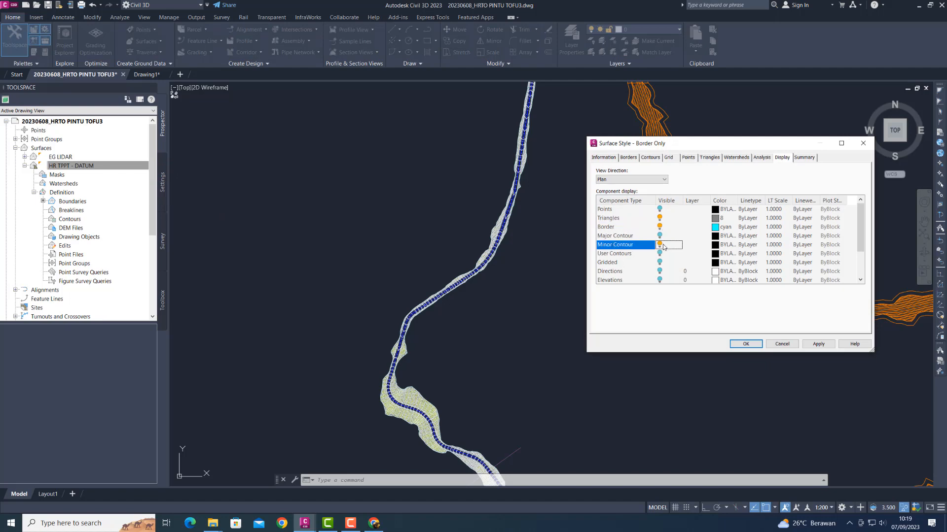
click(783, 345)
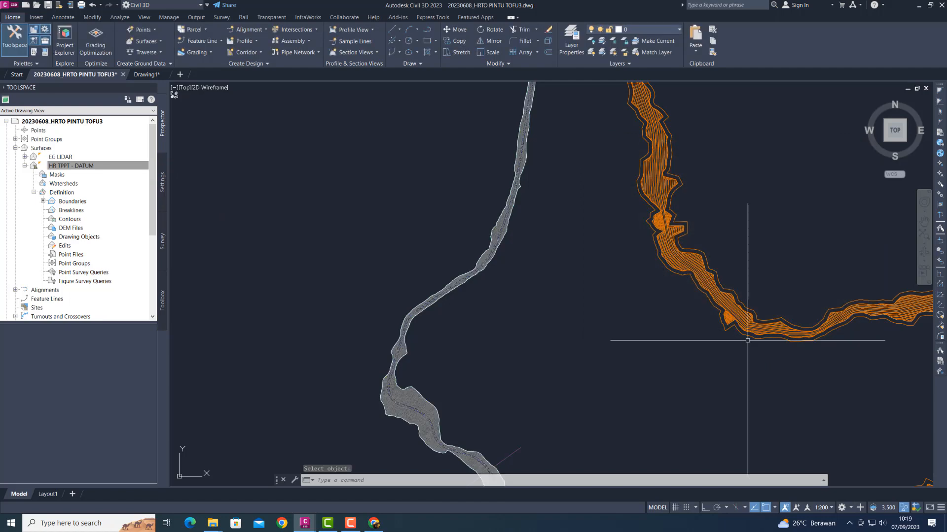
- Select the HR TPPT - DATUM surface and examine its triangulation against the outline near station 7+700 and along the whole route
scroll(488, 223, up, 5)
scroll(489, 223, up, 3)
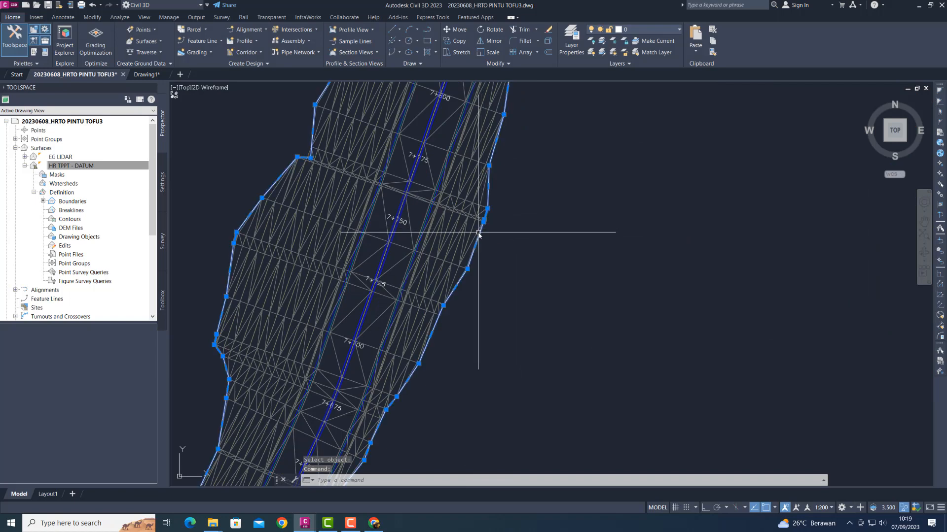
click(463, 243)
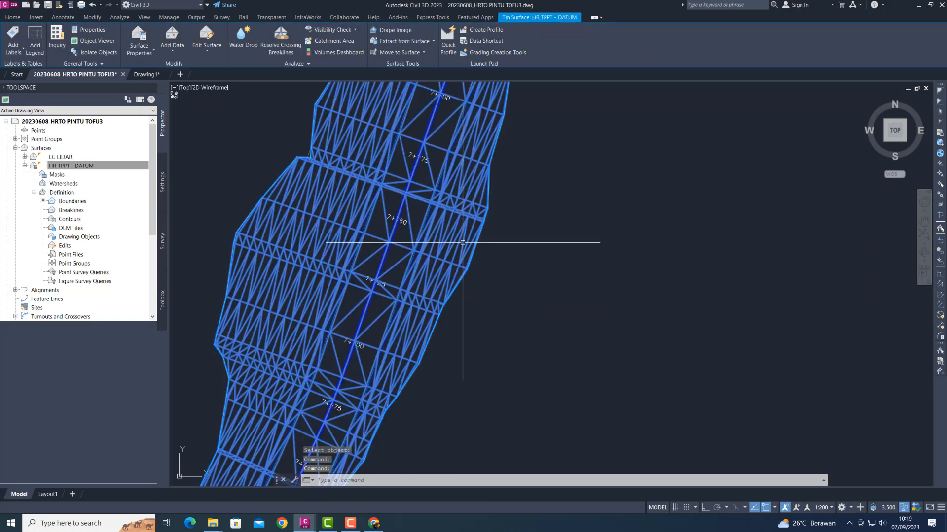
scroll(483, 251, down, 8)
scroll(496, 254, up, 5)
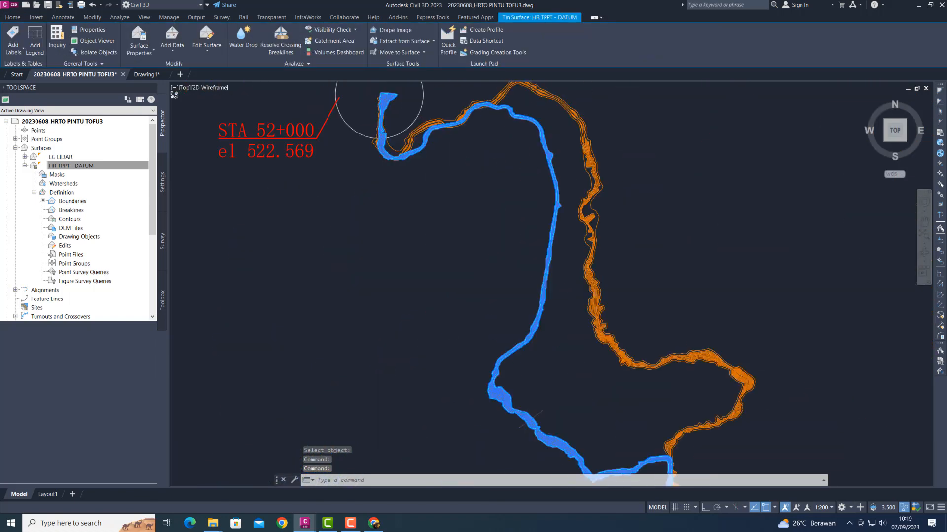
scroll(408, 169, down, 5)
middle_drag(529, 278, 509, 214)
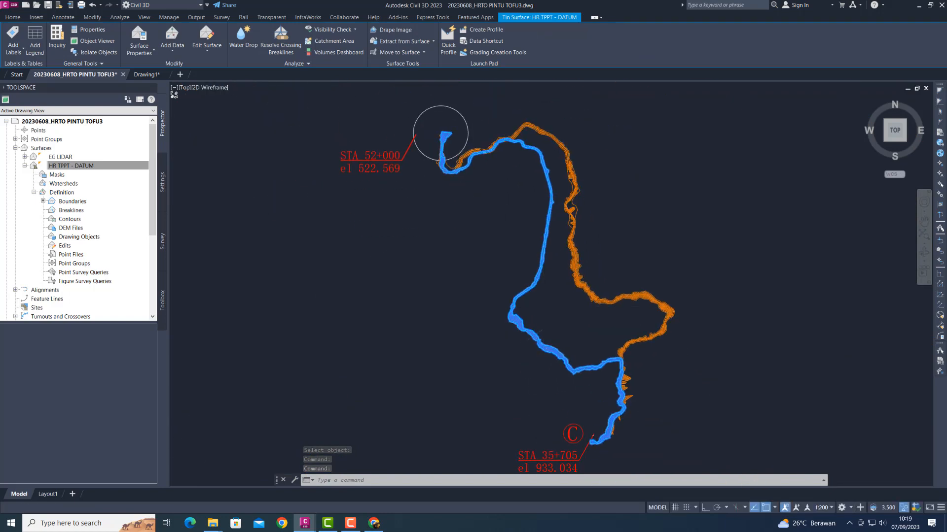
scroll(546, 341, up, 6)
mouse_move(547, 344)
middle_down()
mouse_move(490, 256)
mouse_move(506, 298)
middle_up()
scroll(490, 257, down, 4)
scroll(512, 298, down, 2)
key(Escape)
scroll(506, 296, up, 2)
scroll(506, 295, down, 3)
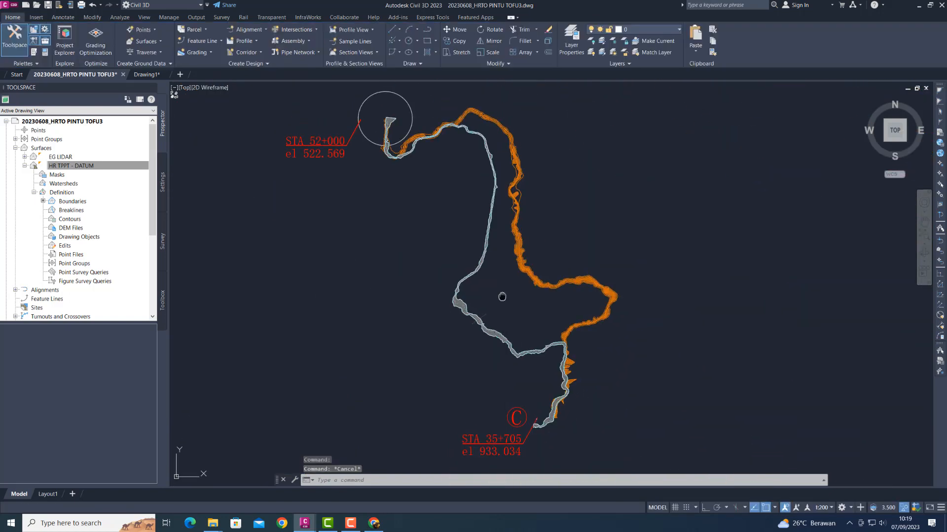
scroll(476, 275, up, 3)
scroll(477, 275, down, 2)
mouse_move(476, 275)
middle_down()
mouse_move(477, 265)
mouse_move(482, 286)
middle_up()
scroll(457, 294, up, 4)
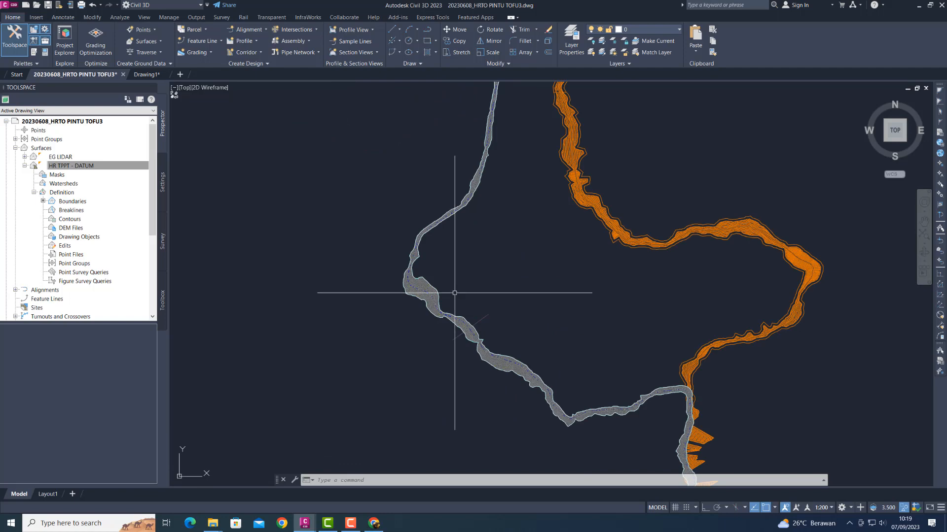
scroll(468, 257, down, 4)
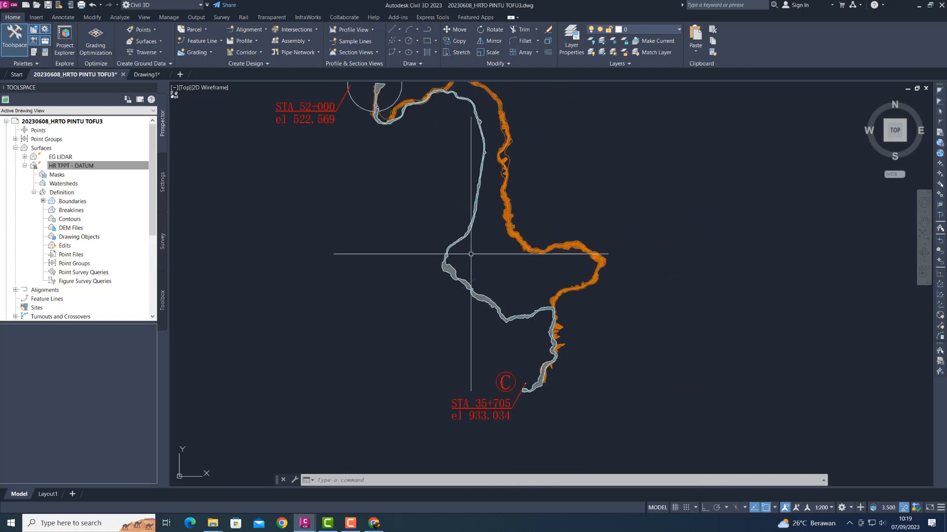
mouse_move(471, 254)
middle_down()
mouse_move(488, 283)
mouse_move(475, 298)
middle_up()
scroll(475, 294, up, 2)
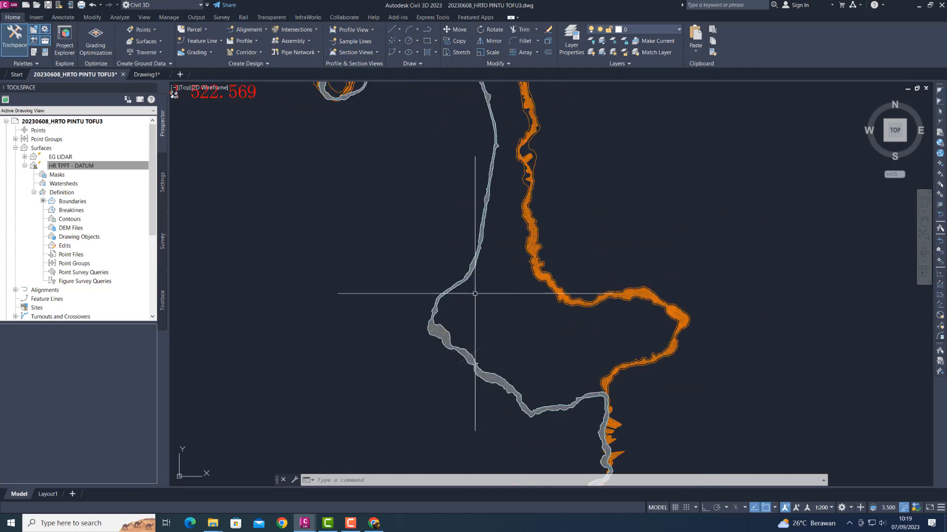
scroll(475, 294, down, 3)
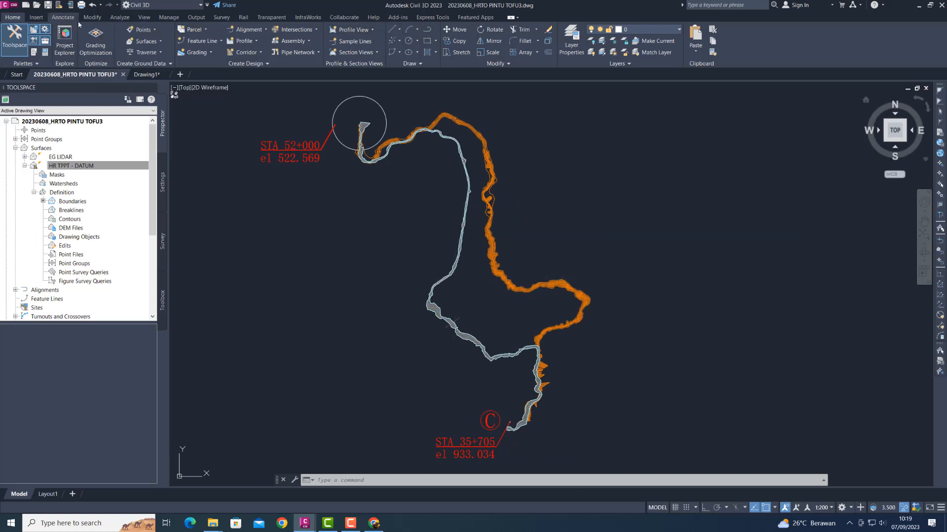
- Create a TIN volume surface in the Volumes Dashboard with EG LIDAR as base surface and HR TPPT - DATUM as comparison surface
click(120, 18)
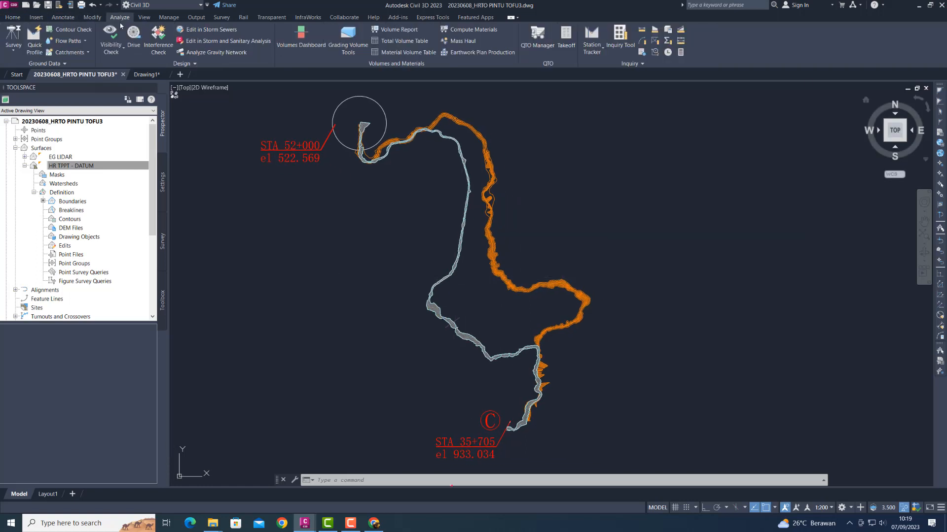
click(310, 33)
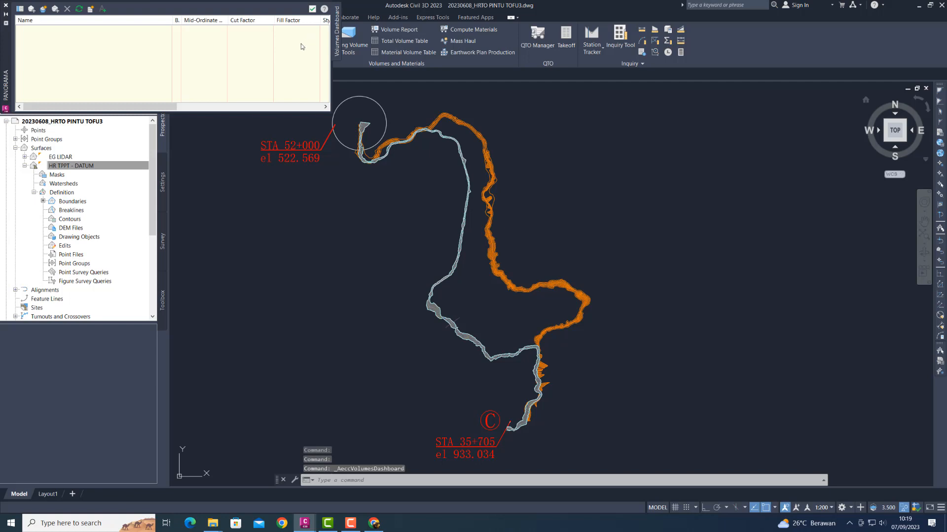
click(44, 9)
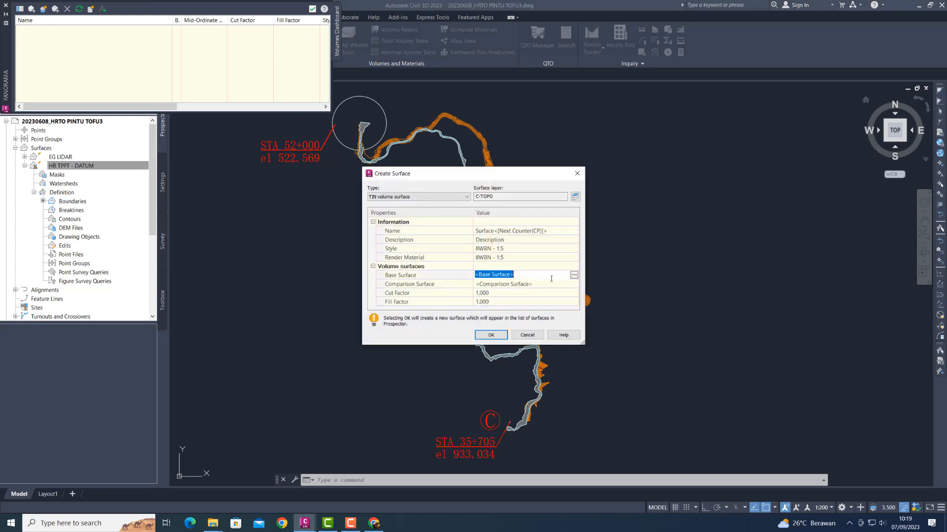
click(574, 274)
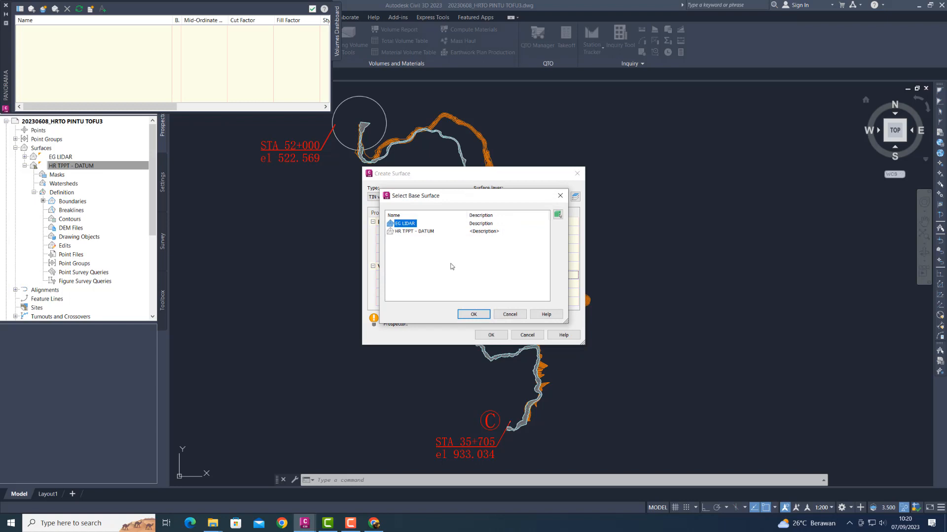
click(473, 315)
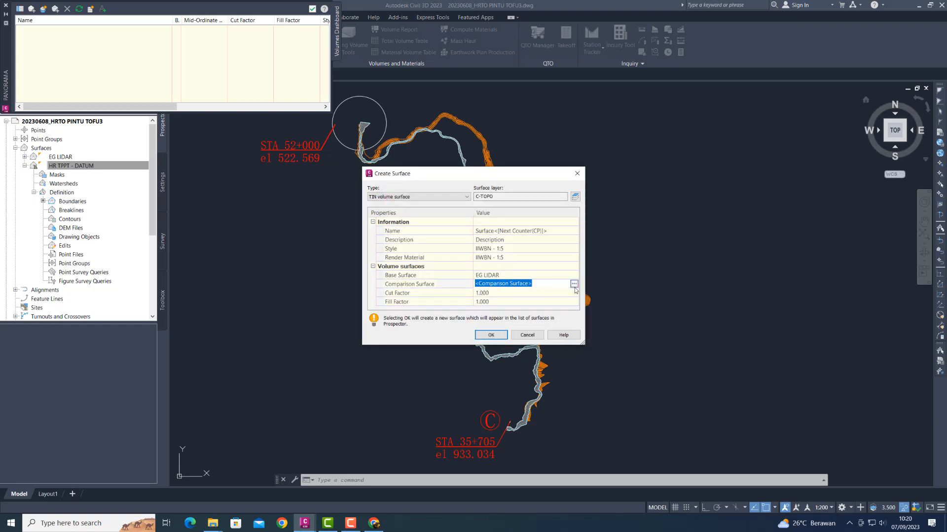
click(573, 284)
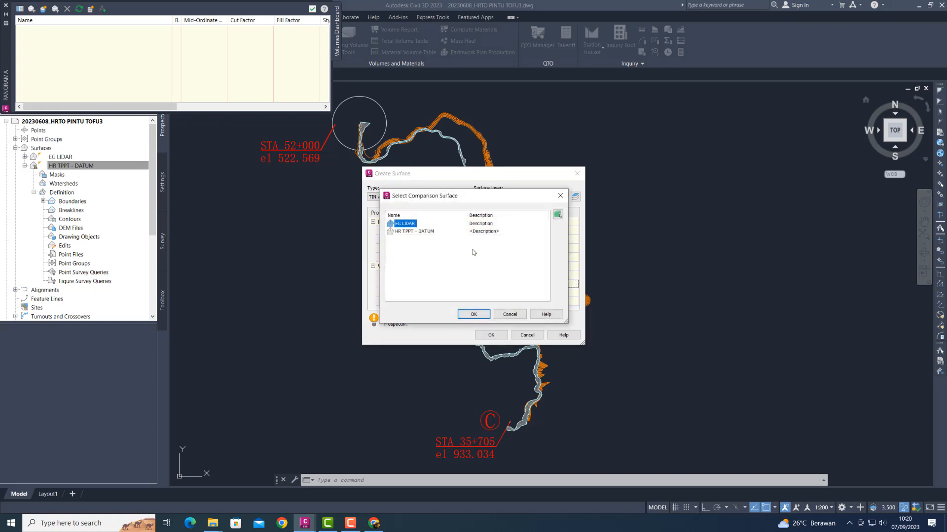
click(476, 314)
click(491, 334)
- Insert the volume surface's Cut/Fill Summary table in empty space beside the route and scale it up to a readable size
click(90, 8)
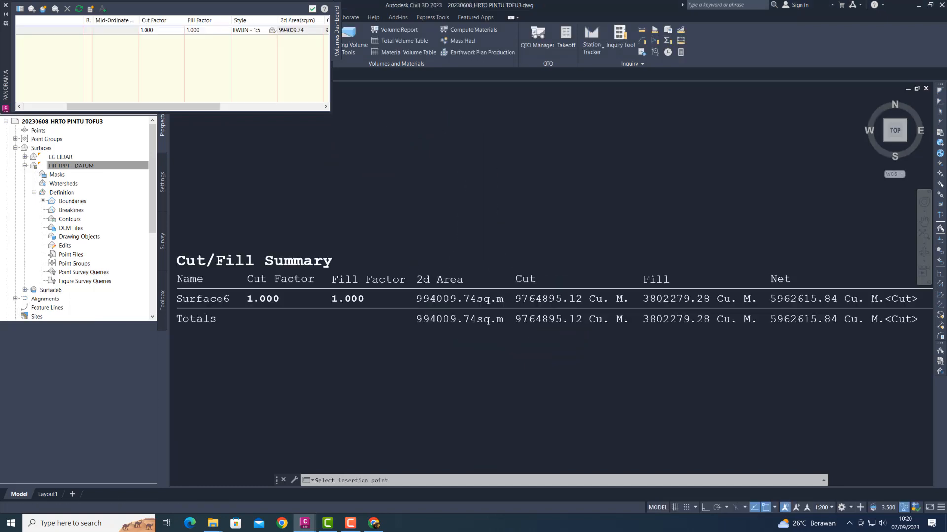
scroll(566, 249, down, 2)
click(480, 297)
scroll(478, 311, down, 2)
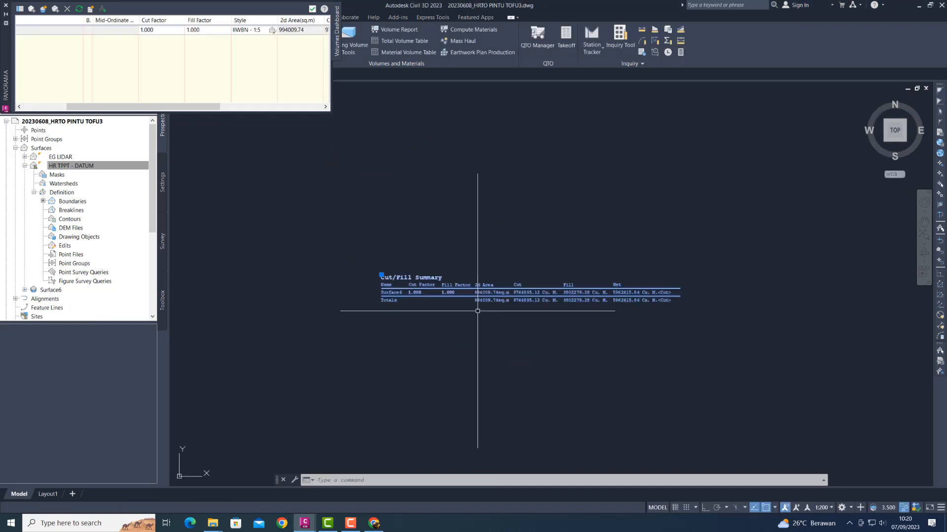
key(space)
click(477, 297)
scroll(543, 311, down, 15)
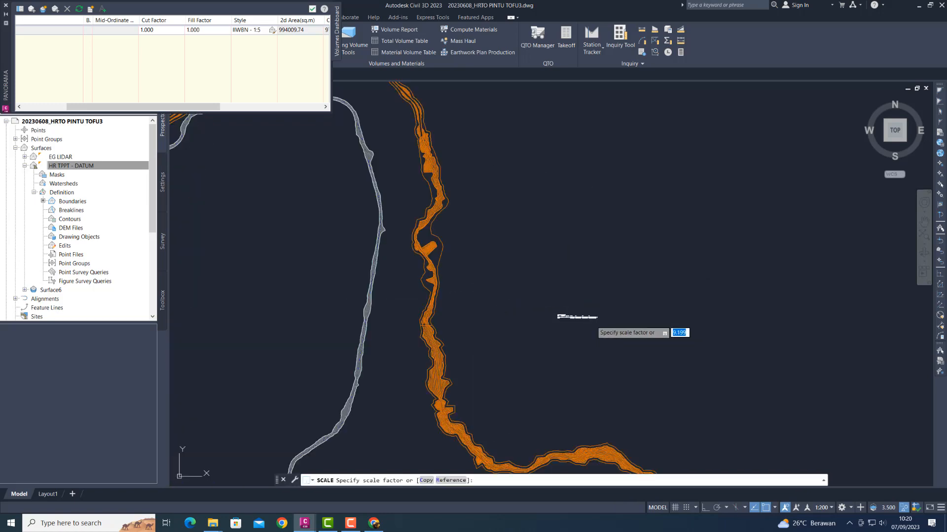
click(641, 340)
scroll(604, 329, up, 7)
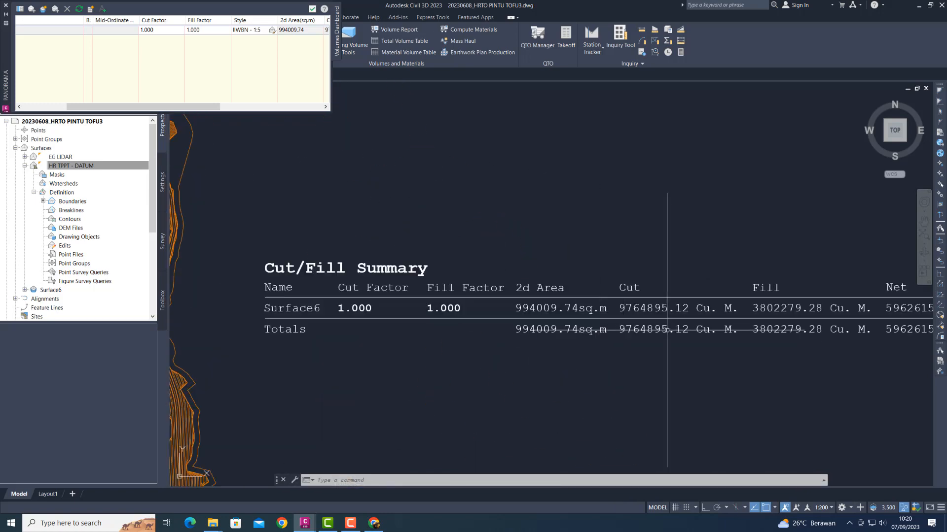
middle_drag(716, 343, 510, 328)
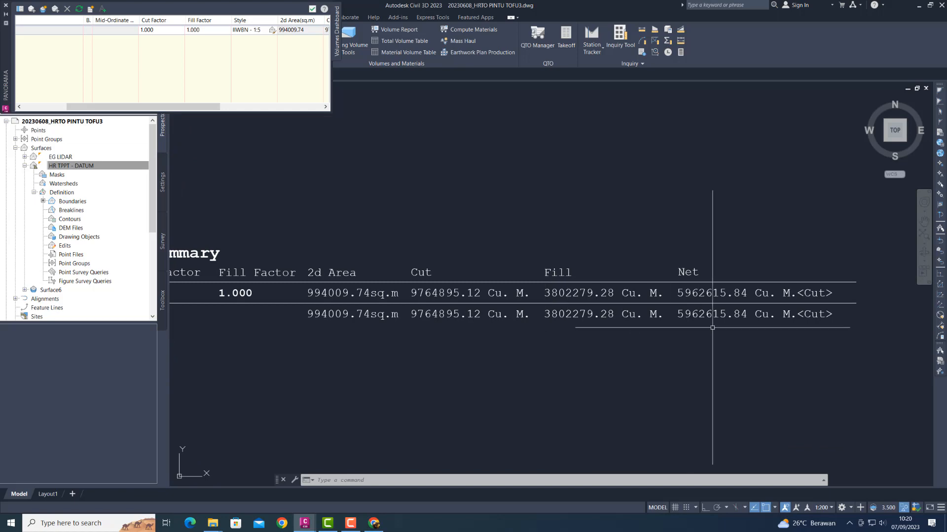